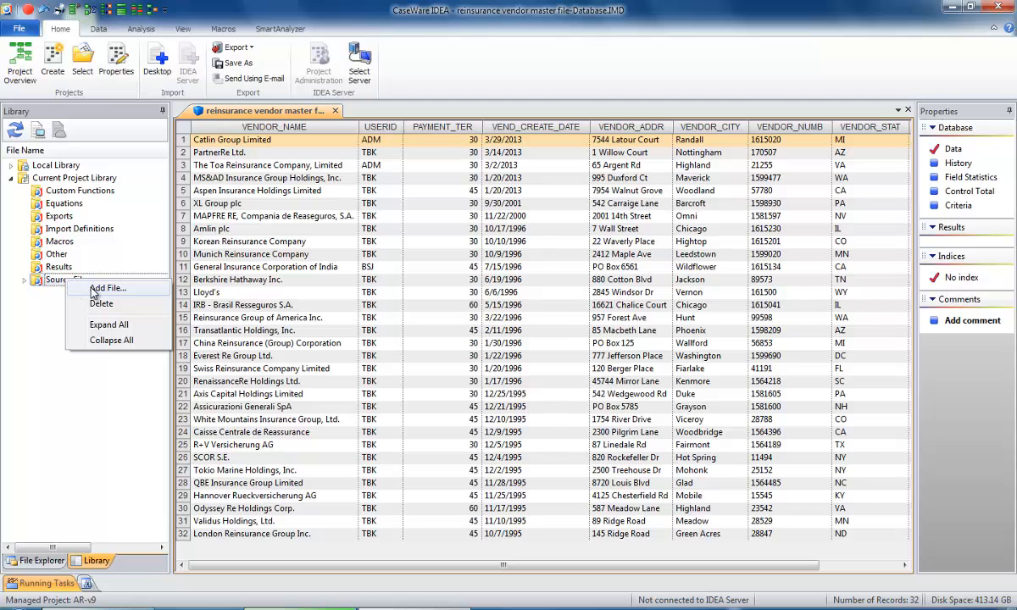
Check the files offered for adding to the project's Source Files folder without adding any, and return to the File Explorer.
{"action": "left_click", "coordinate": [106, 289]}
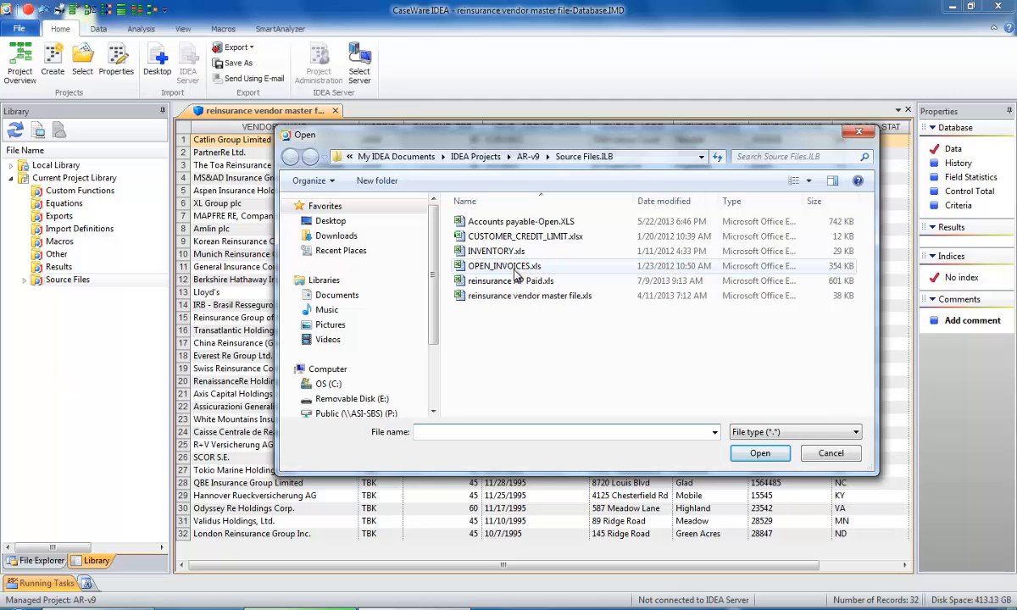
{"action": "left_click", "coordinate": [819, 459]}
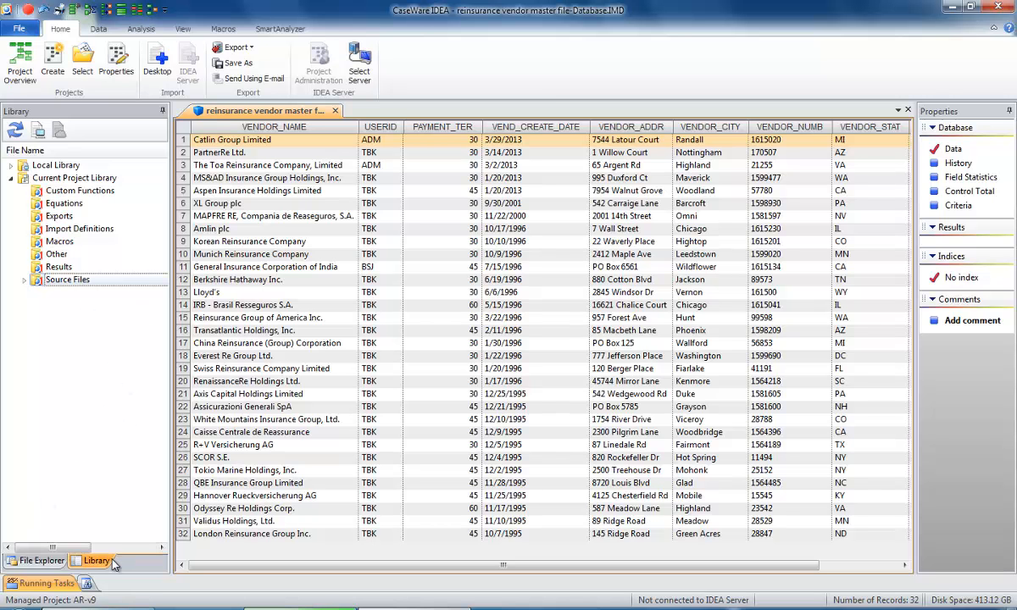
{"action": "left_click", "coordinate": [40, 561]}
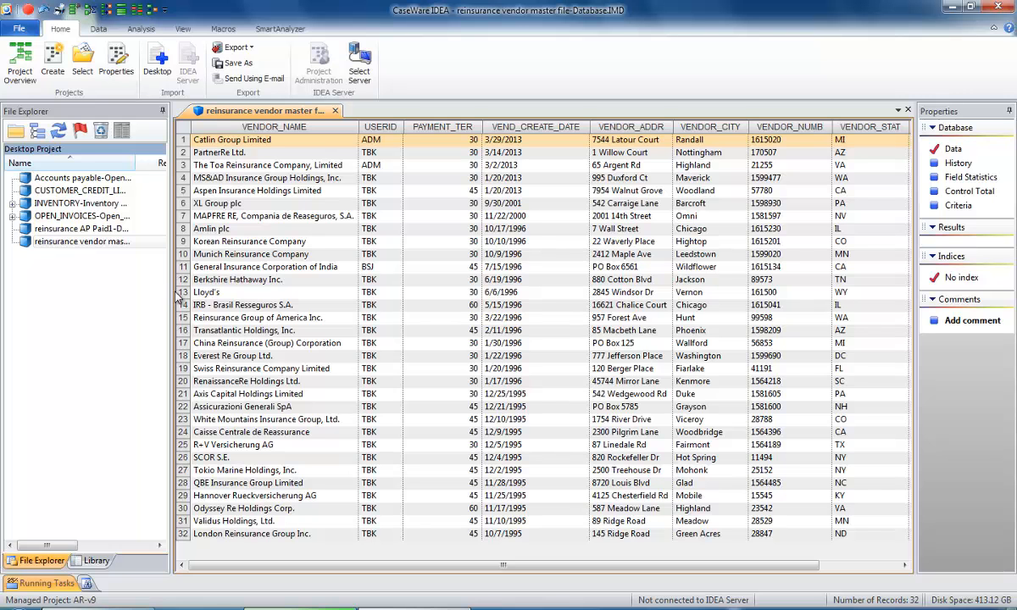
Narrow the File Explorer pane slightly, auto-hide it, and pin it open again.
{"action": "left_click_drag", "start_coordinate": [171, 292], "coordinate": [169, 313]}
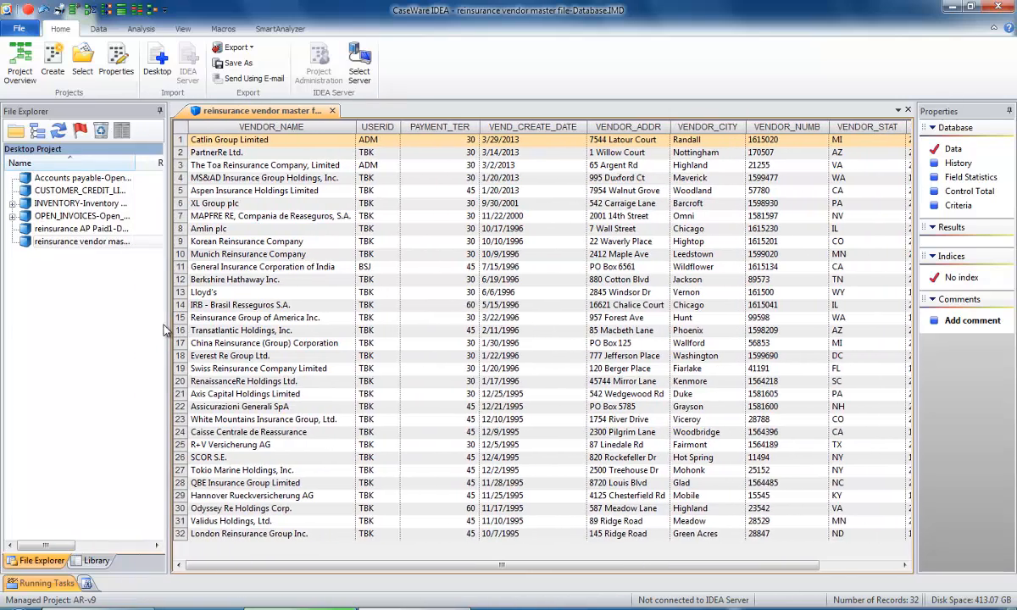
{"action": "left_click", "coordinate": [160, 113]}
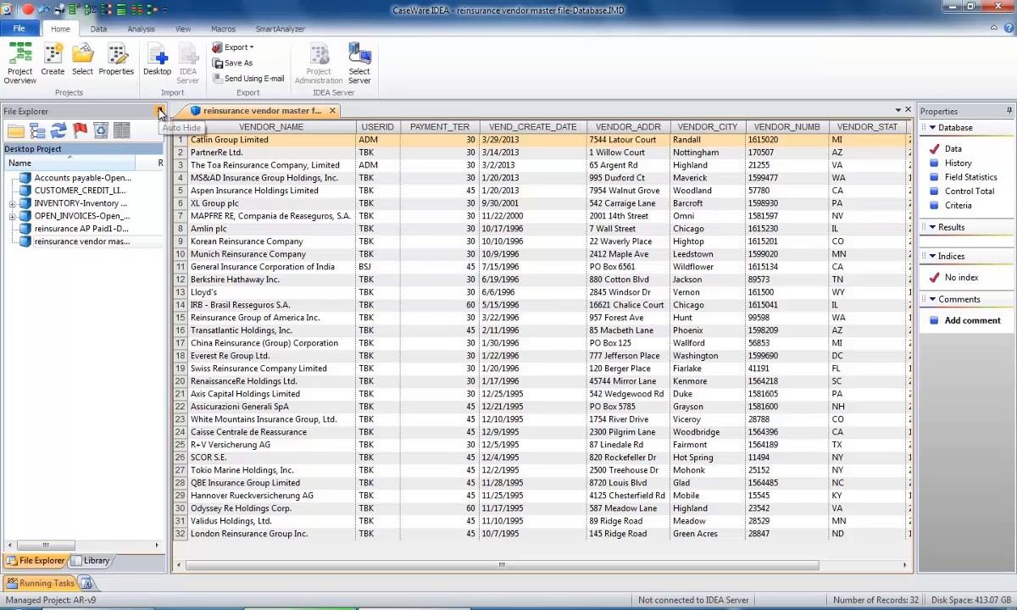
{"action": "mouse_move", "coordinate": [10, 136]}
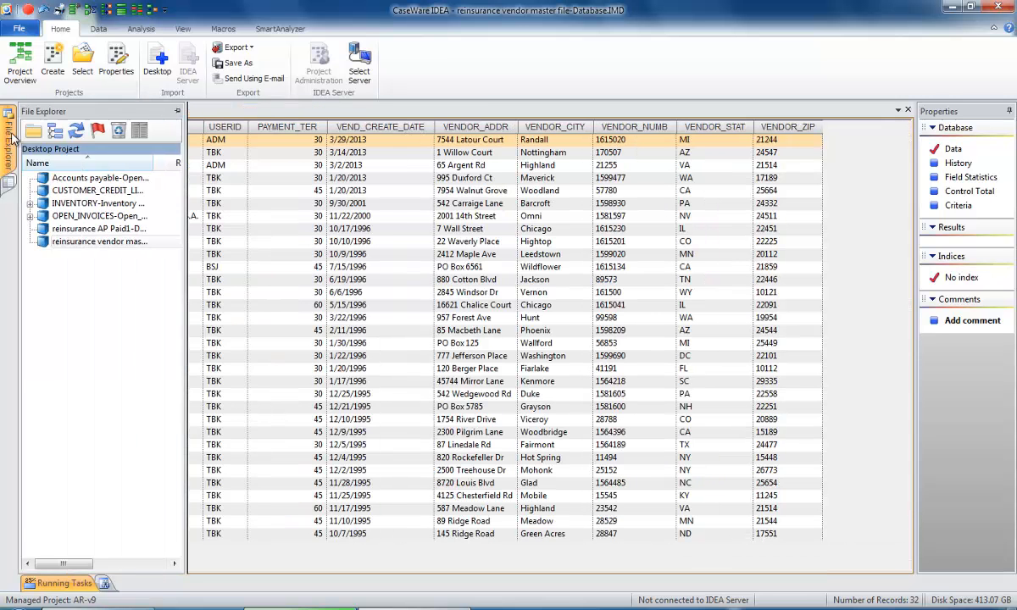
{"action": "left_click", "coordinate": [177, 111]}
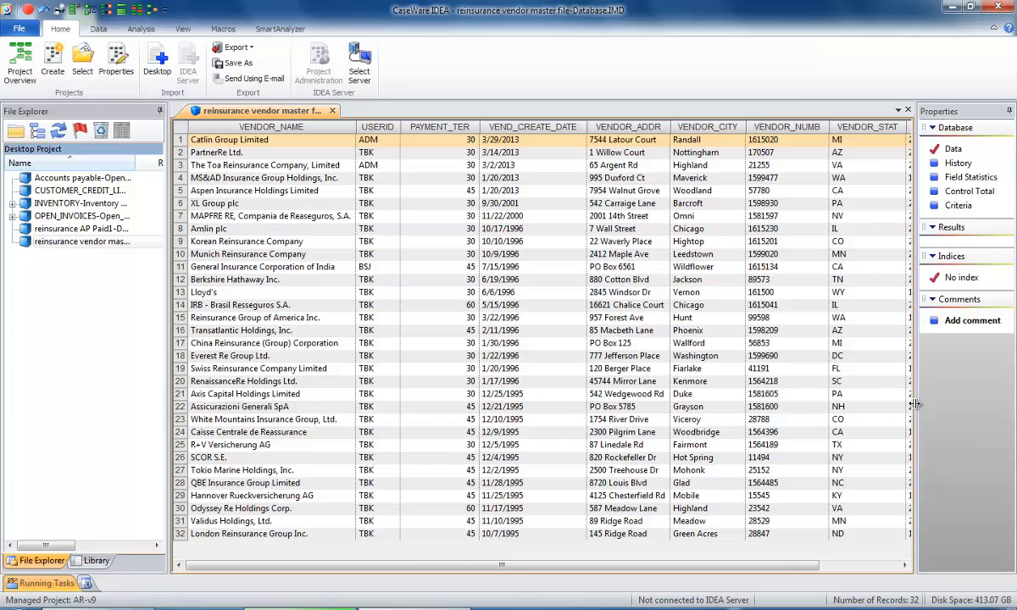
Widen the Properties pane slightly, auto-hide it, and pin it open again.
{"action": "left_click_drag", "start_coordinate": [916, 404], "coordinate": [899, 433]}
{"action": "left_click", "coordinate": [1010, 113]}
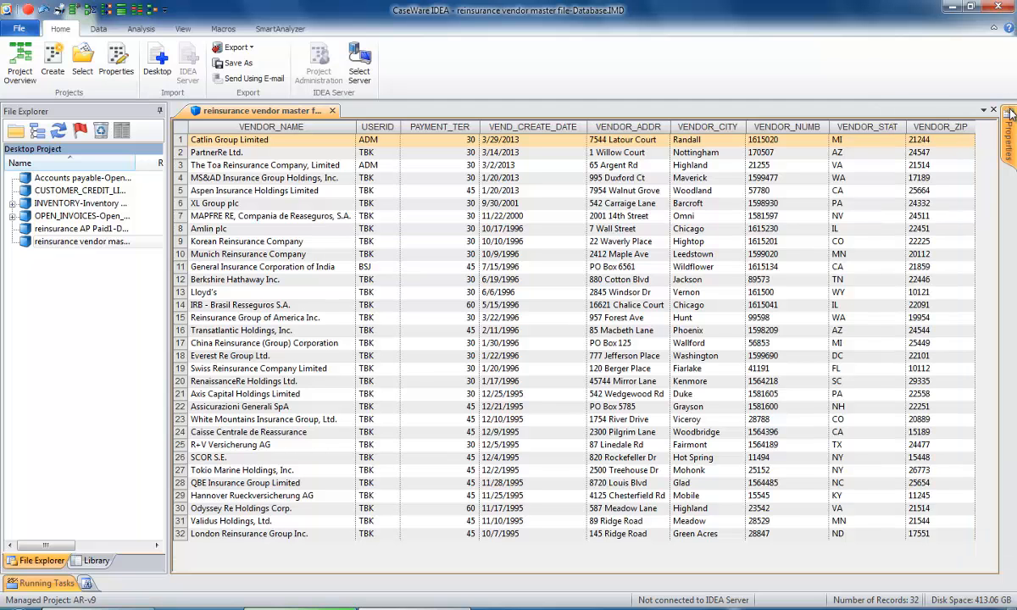
{"action": "mouse_move", "coordinate": [1009, 147]}
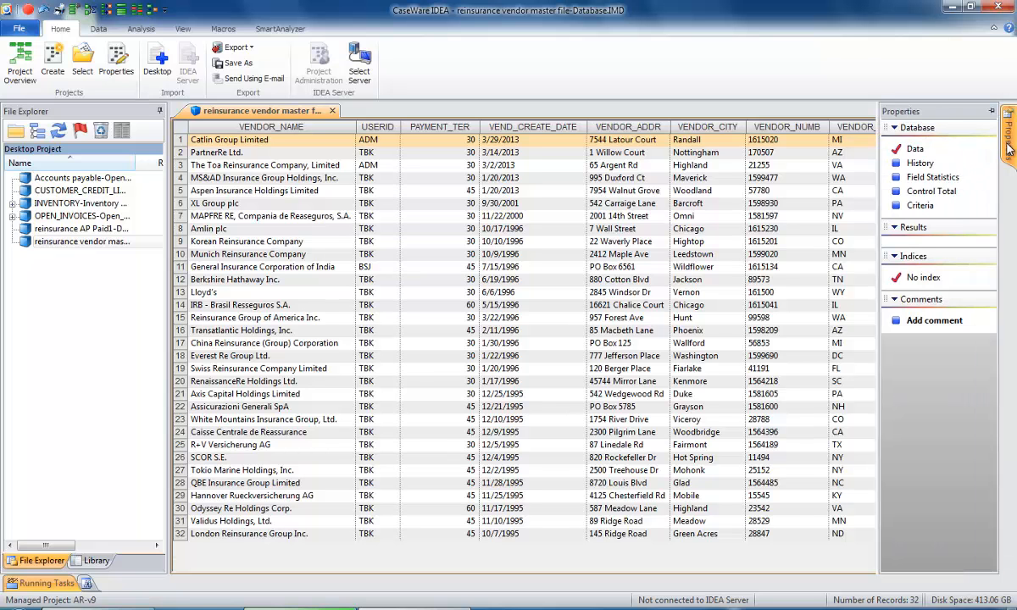
{"action": "left_click", "coordinate": [992, 111]}
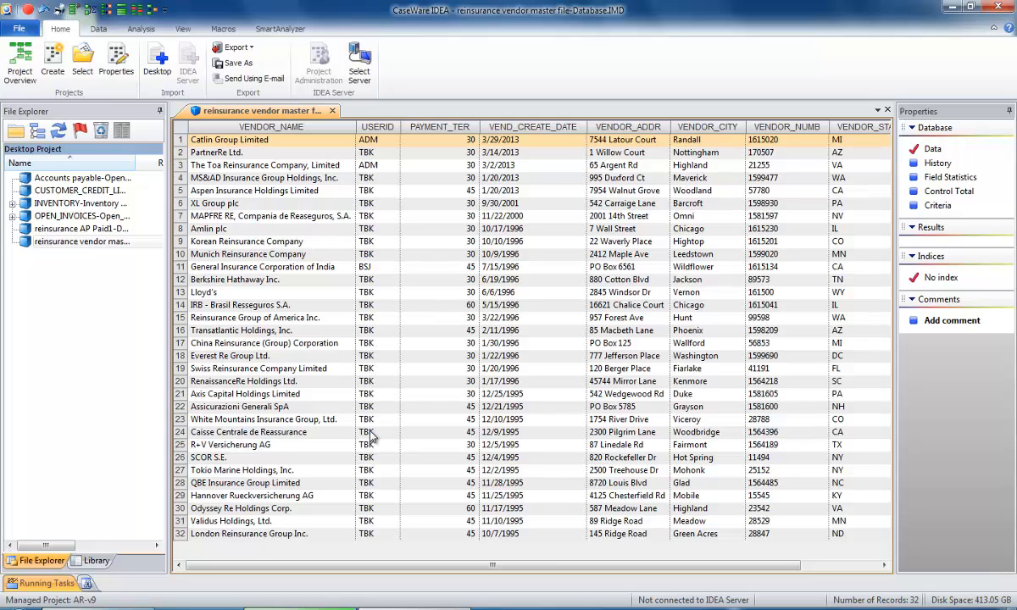
View the vendor database's field definitions in Field Manipulation and reduce the dialog's height.
{"action": "right_click", "coordinate": [424, 230]}
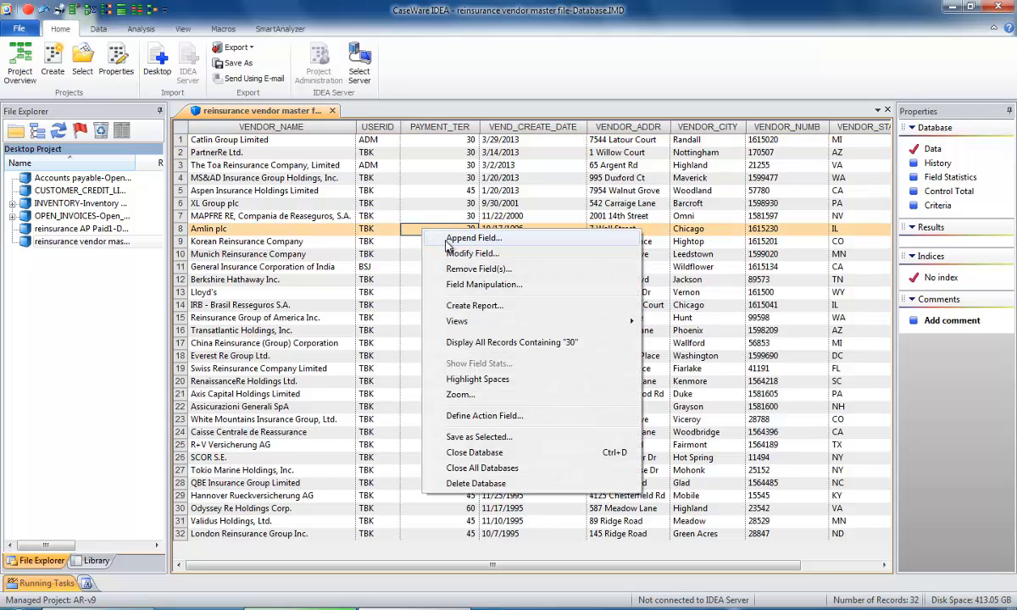
{"action": "left_click", "coordinate": [453, 285]}
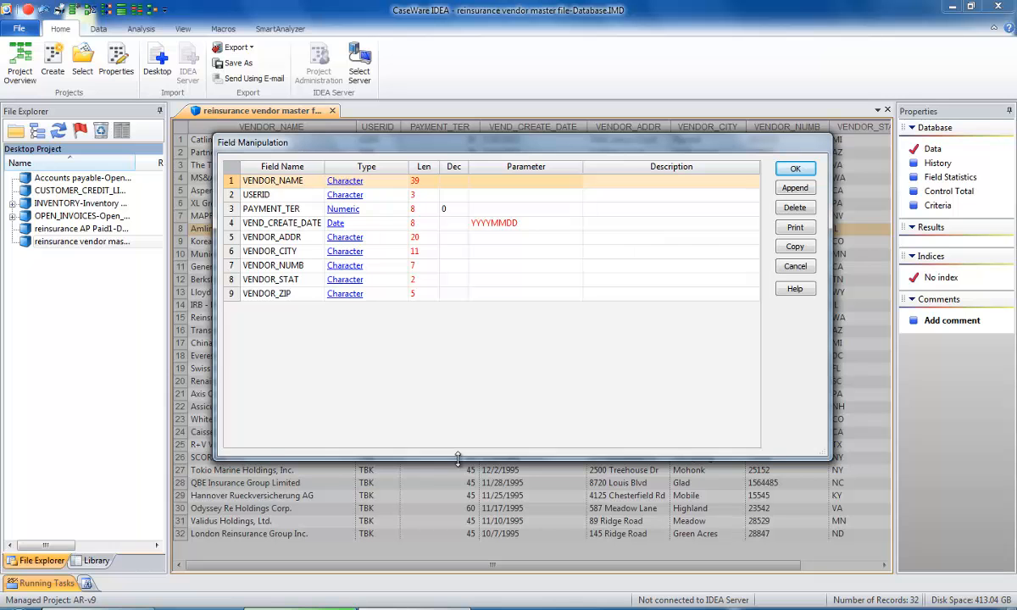
{"action": "left_click_drag", "start_coordinate": [457, 459], "coordinate": [462, 363]}
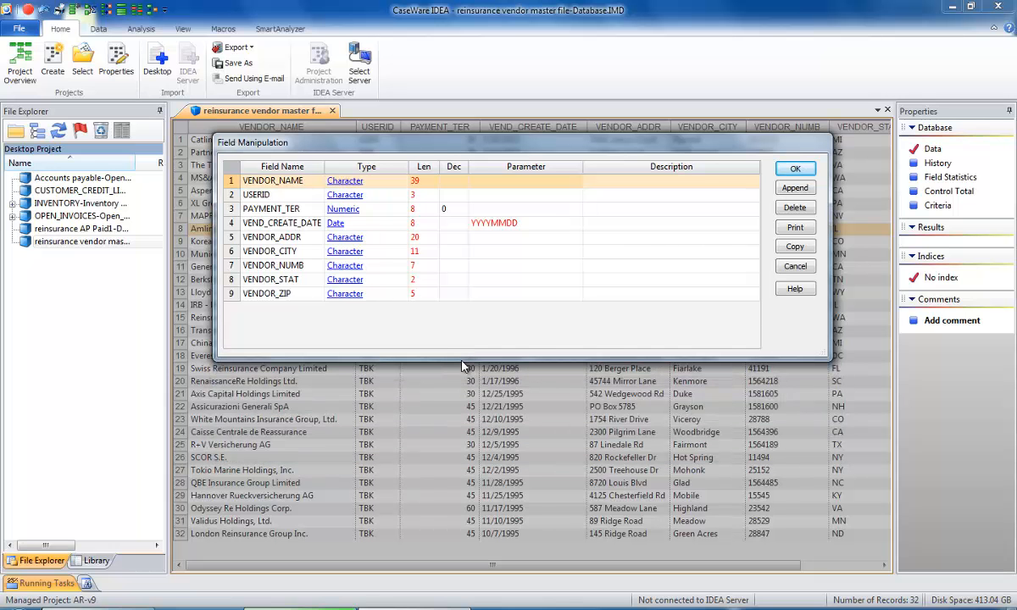
Read the Using Field Manipulation help topic in an enlarged help window, and minimize it.
{"action": "left_click", "coordinate": [788, 290]}
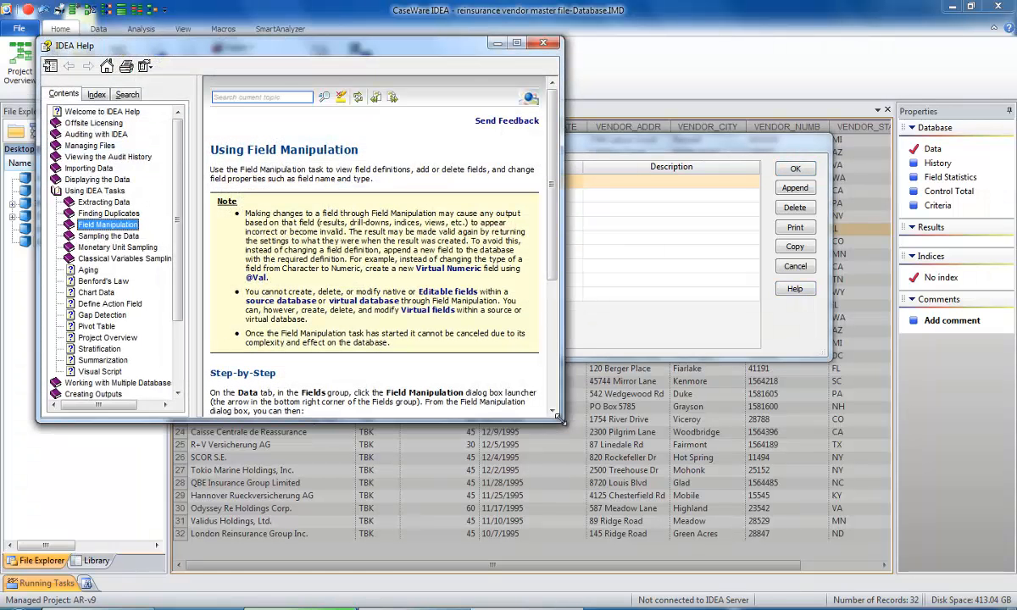
{"action": "left_click_drag", "start_coordinate": [560, 417], "coordinate": [778, 466]}
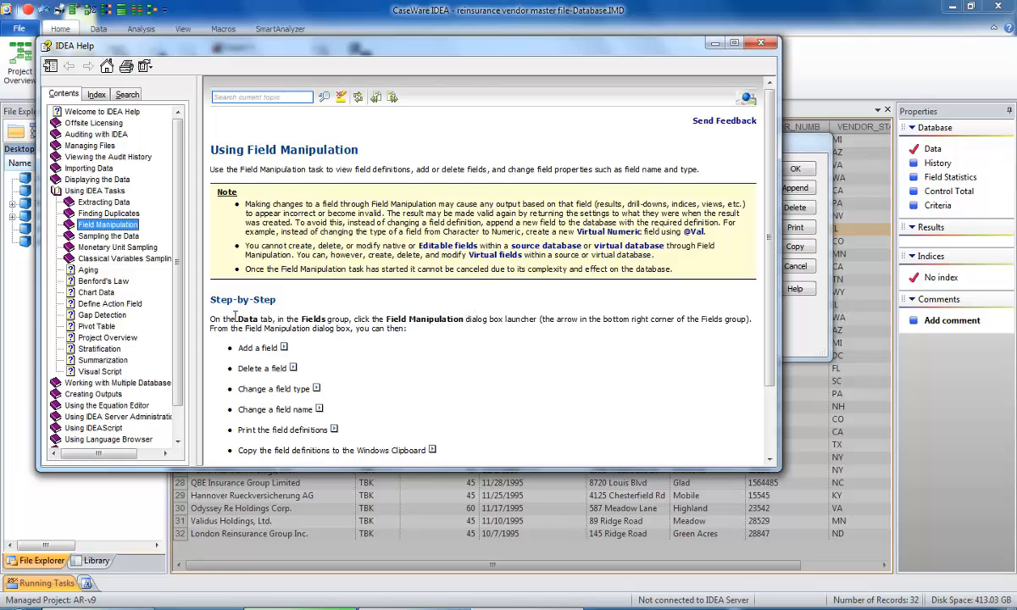
{"action": "scroll", "coordinate": [725, 259], "scroll_direction": "down", "scroll_amount": 2}
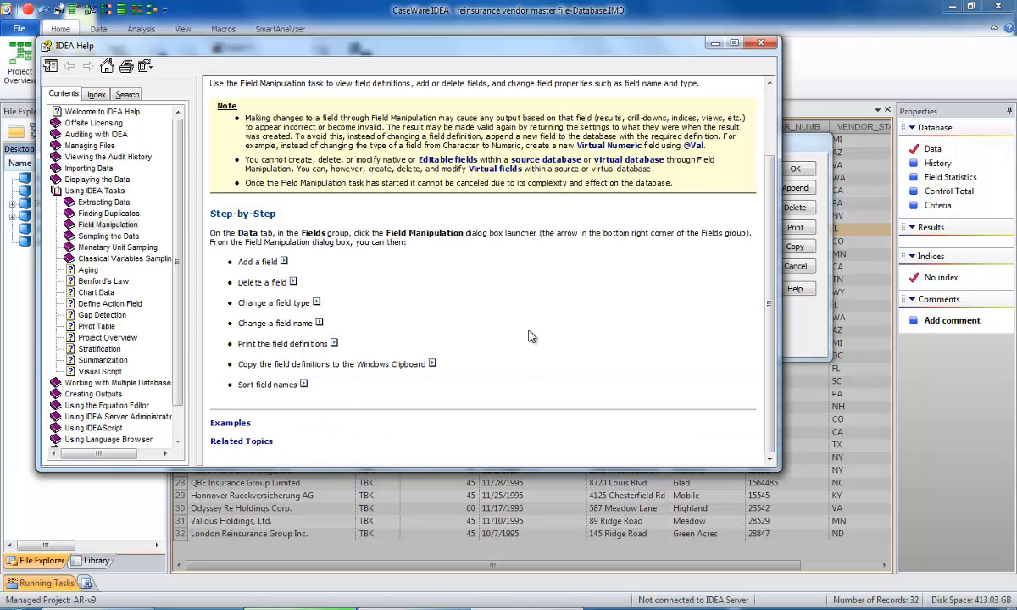
{"action": "left_click", "coordinate": [714, 43]}
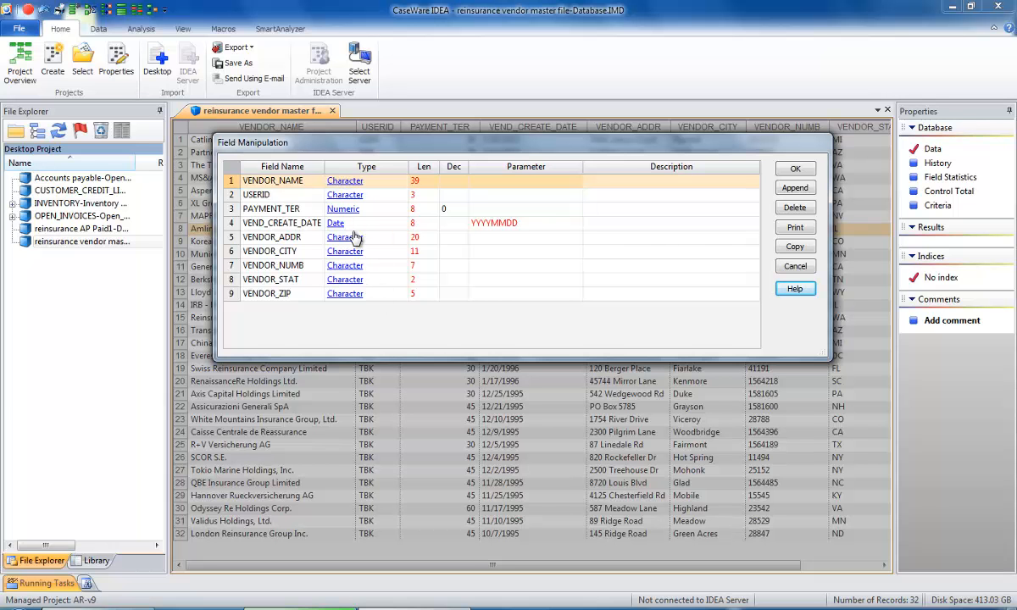
Try renaming the VENDOR_NAME field to SDSDSDSDS and changing its type to Numeric, and cancel the field changes.
{"action": "left_click", "coordinate": [251, 178]}
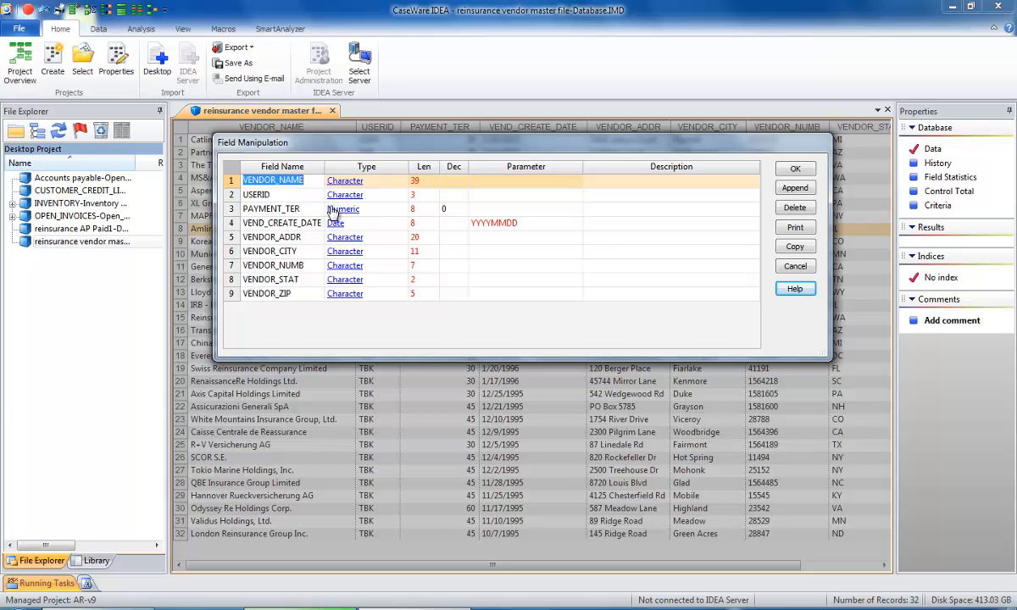
{"action": "type", "text": "SDSDSDSDS"}
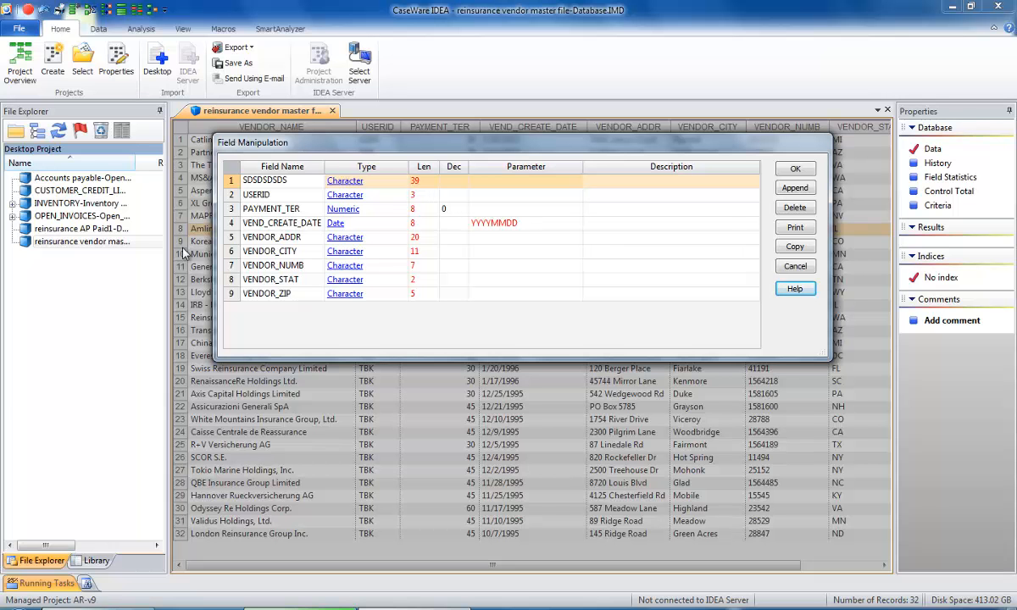
{"action": "left_click", "coordinate": [339, 185]}
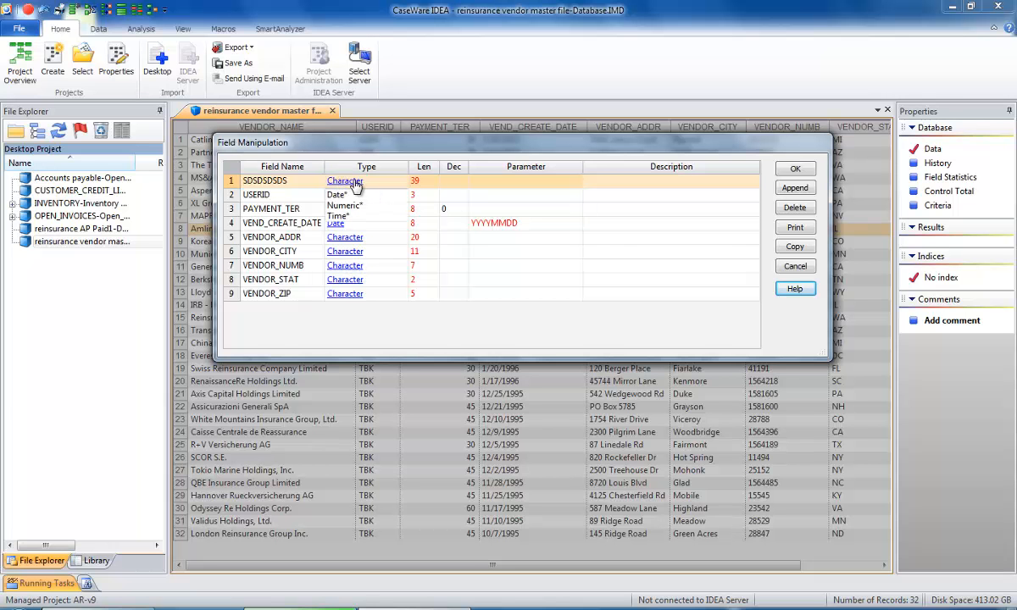
{"action": "left_click", "coordinate": [339, 205]}
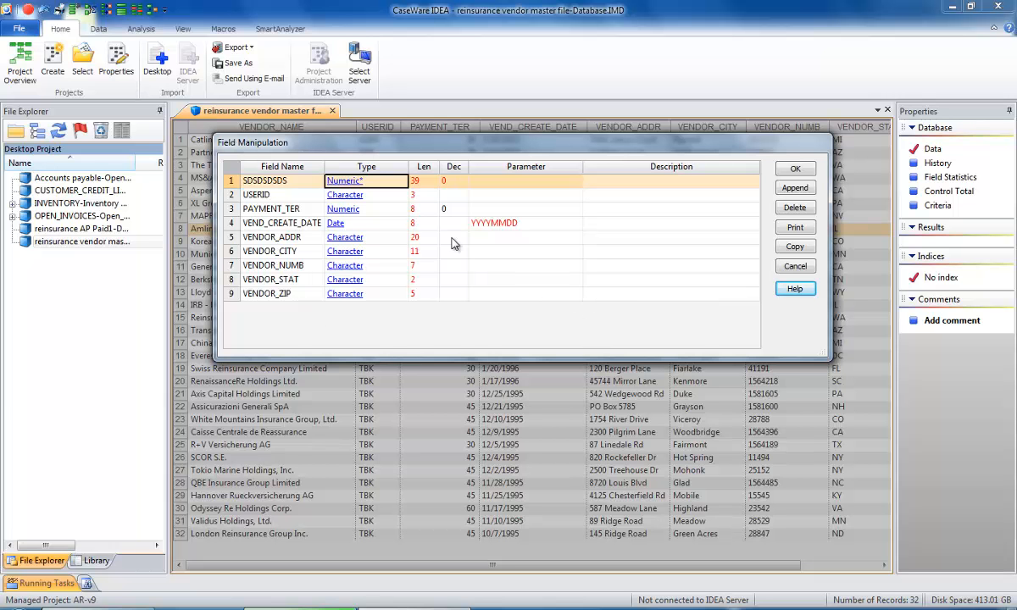
{"action": "left_click", "coordinate": [793, 267]}
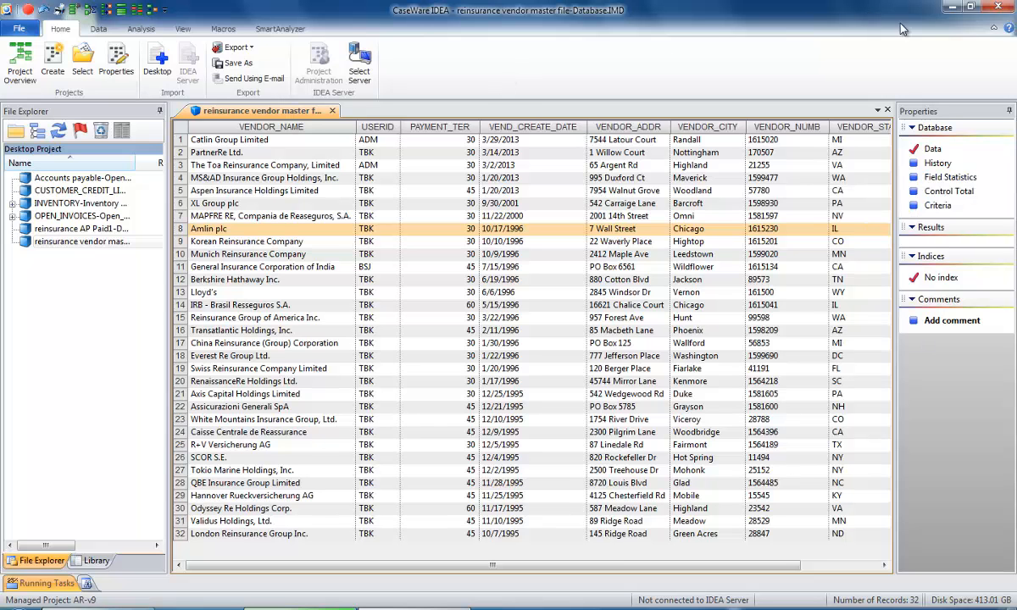
Create field statistics for all fields without them, and narrow the field list beside the statistics.
{"action": "left_click", "coordinate": [951, 178]}
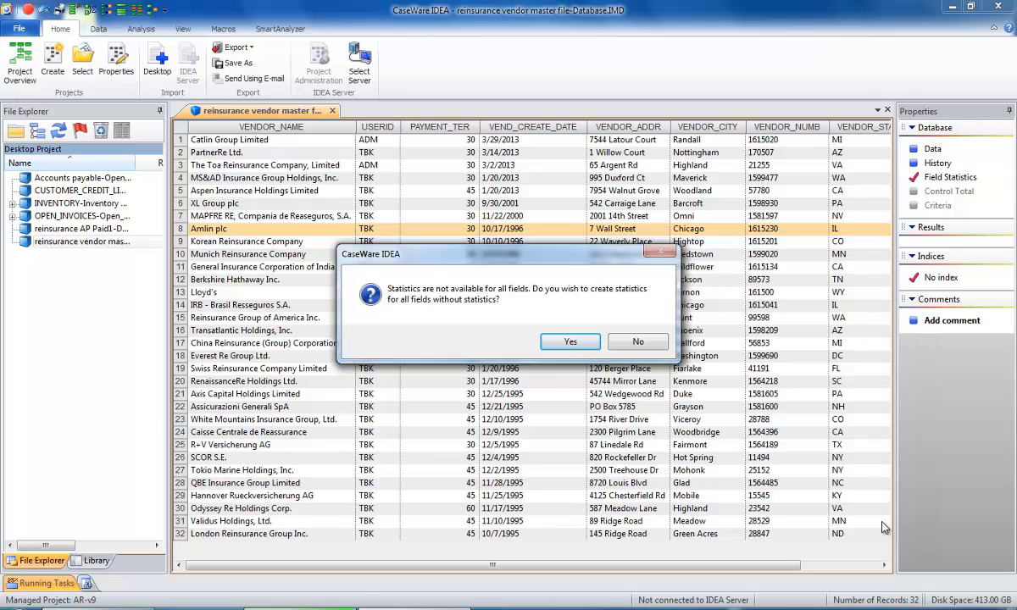
{"action": "left_click", "coordinate": [562, 342]}
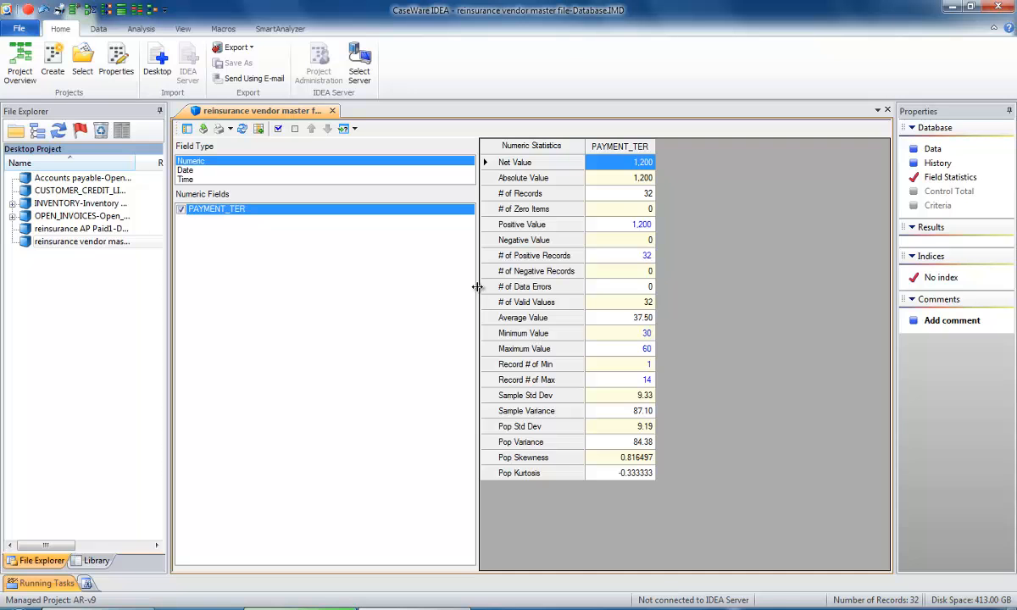
{"action": "left_click_drag", "start_coordinate": [477, 286], "coordinate": [315, 275]}
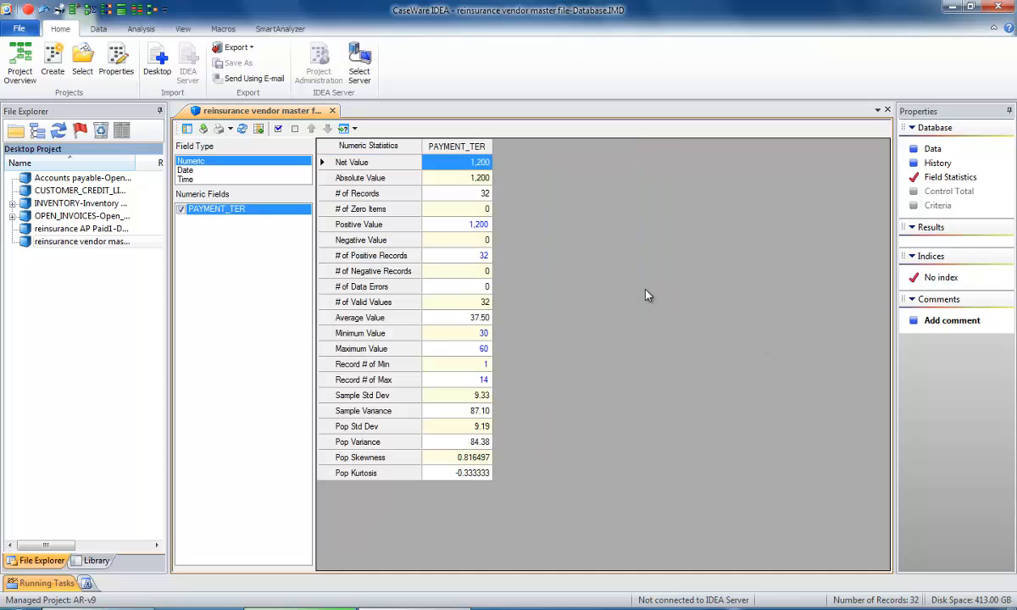
Review the Date, Time and Numeric field statistics, and widen the Numeric Statistics label column.
{"action": "left_click", "coordinate": [183, 170]}
{"action": "left_click", "coordinate": [186, 180]}
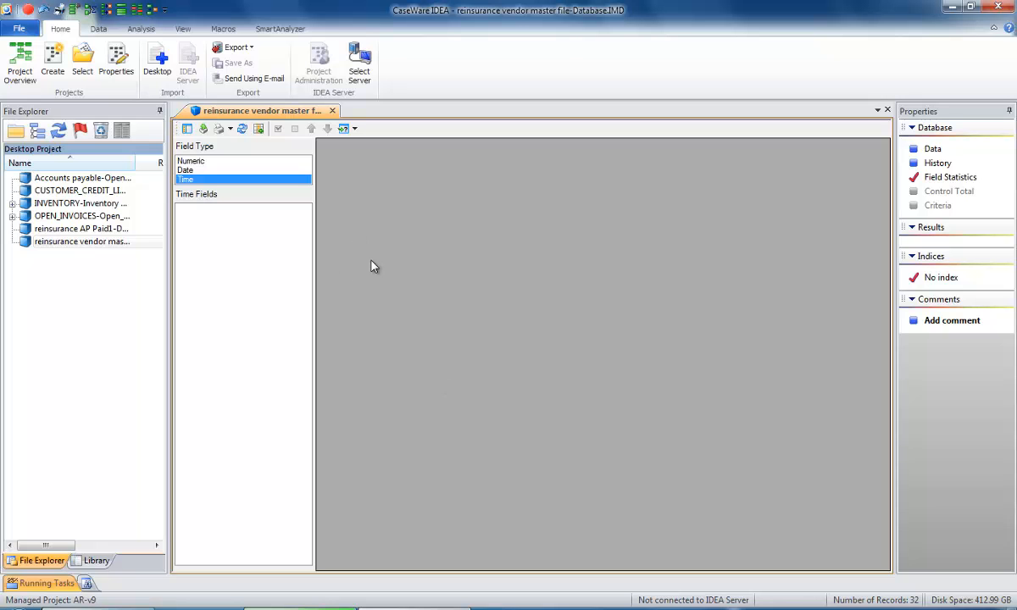
{"action": "left_click", "coordinate": [183, 161]}
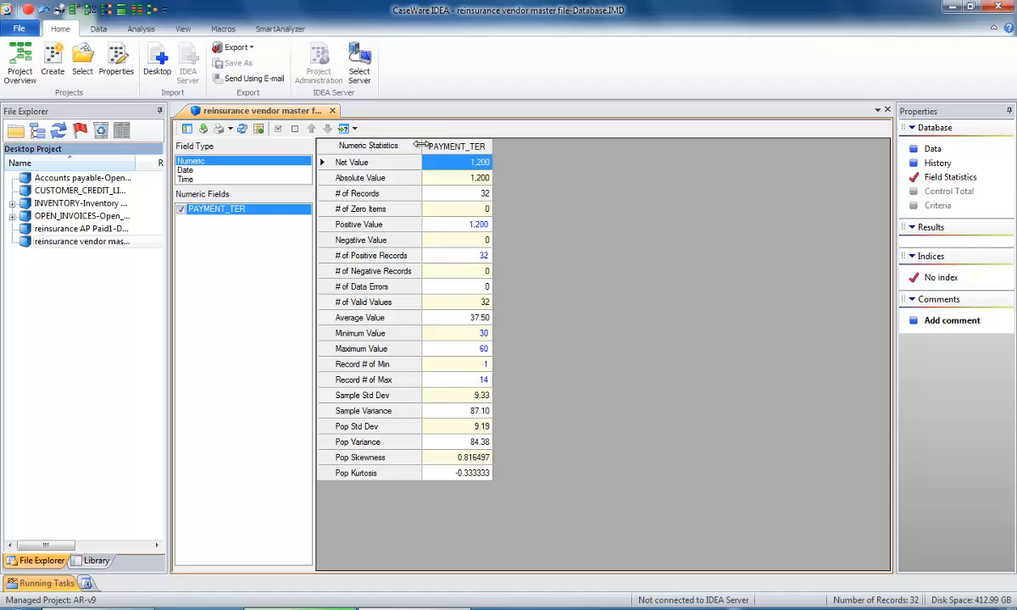
{"action": "left_click_drag", "start_coordinate": [439, 146], "coordinate": [442, 148]}
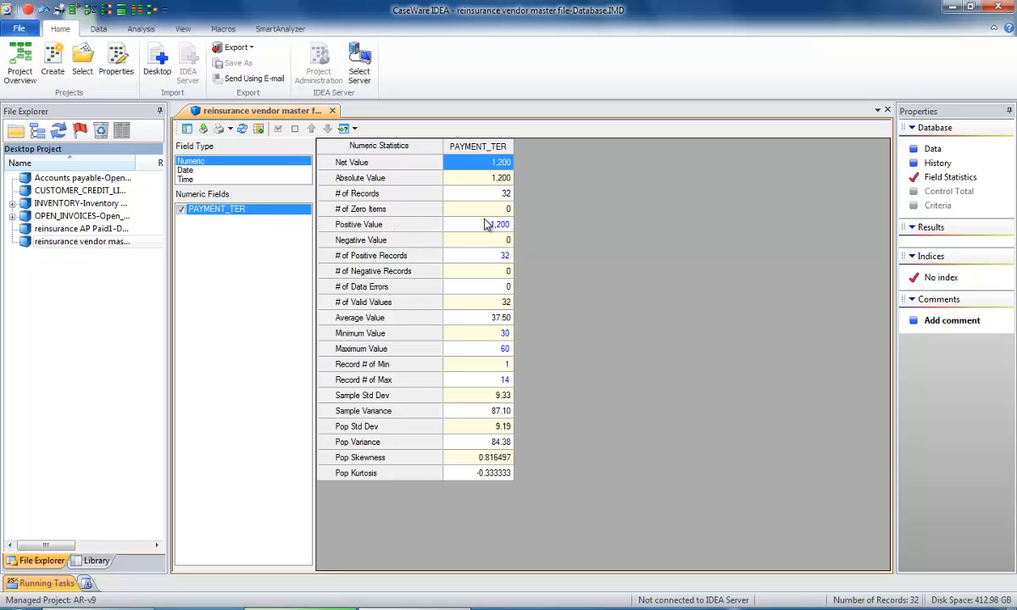
Examine the records behind the Positive Value statistic of PAYMENT_TER, and close the record list.
{"action": "left_click", "coordinate": [506, 350]}
{"action": "double_click", "coordinate": [500, 224]}
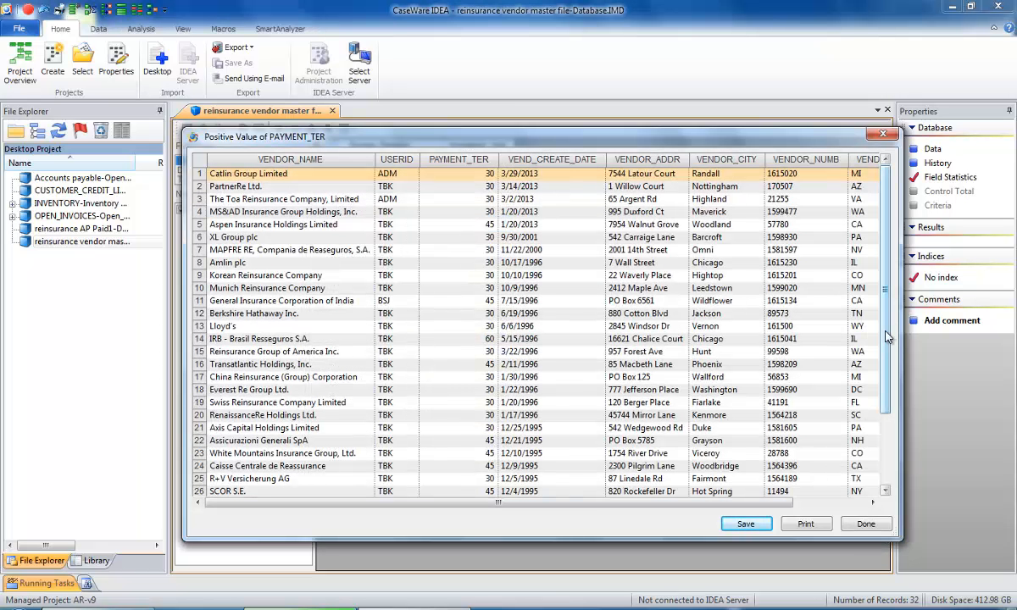
{"action": "left_click_drag", "start_coordinate": [887, 334], "coordinate": [911, 410]}
{"action": "left_click", "coordinate": [883, 134]}
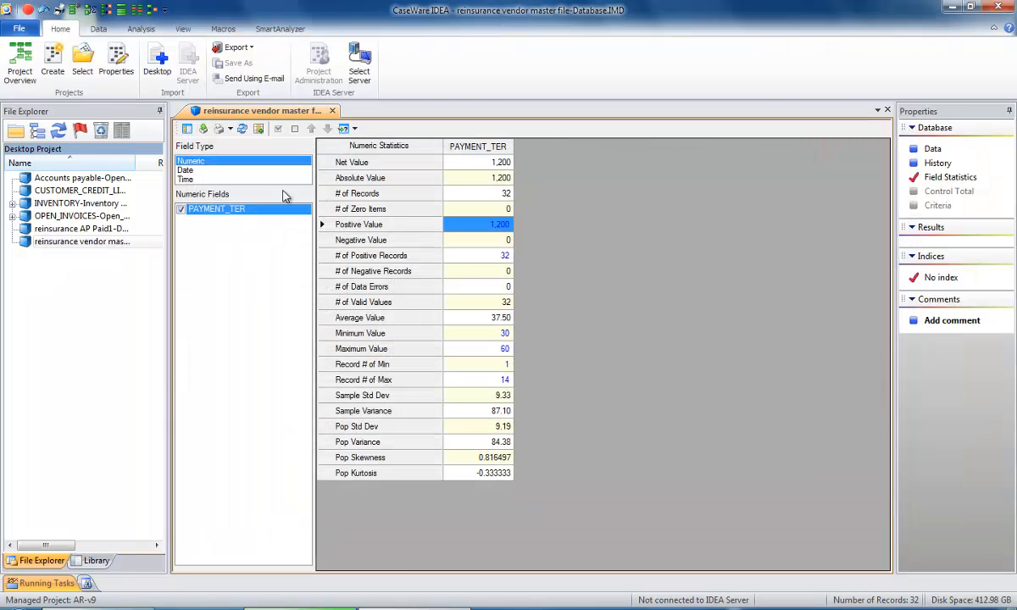
Show the date statistics for VEND_CREATE_DATE and open the records behind Items on Sunday.
{"action": "left_click", "coordinate": [186, 171]}
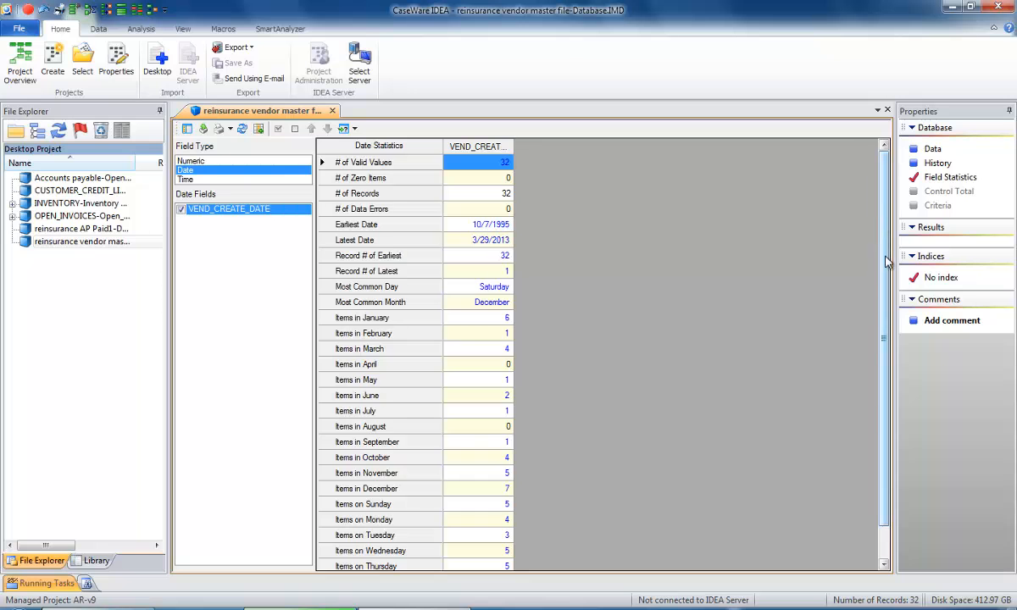
{"action": "left_click_drag", "start_coordinate": [882, 229], "coordinate": [890, 385]}
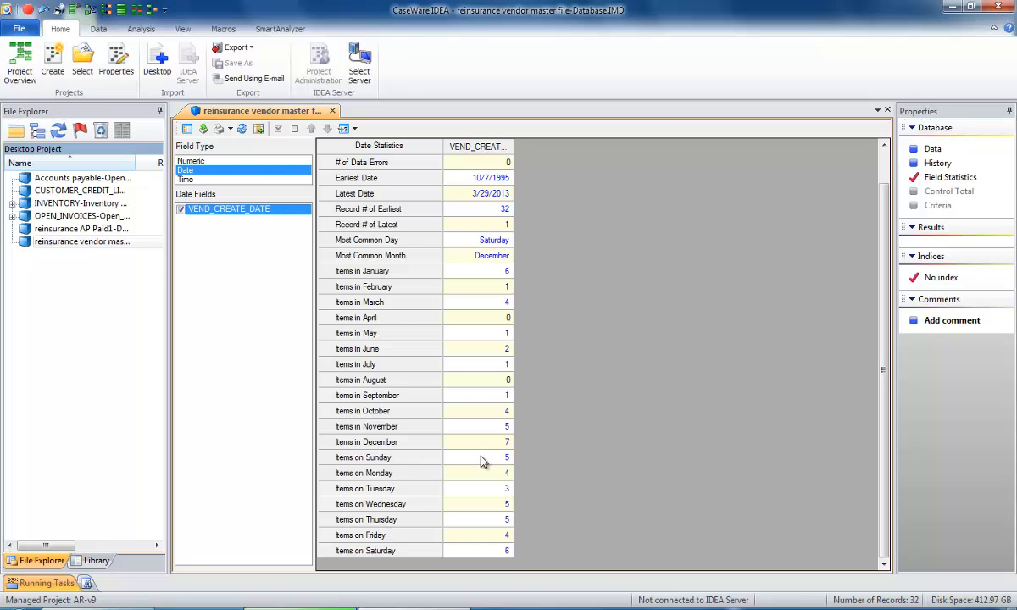
{"action": "left_click", "coordinate": [508, 462]}
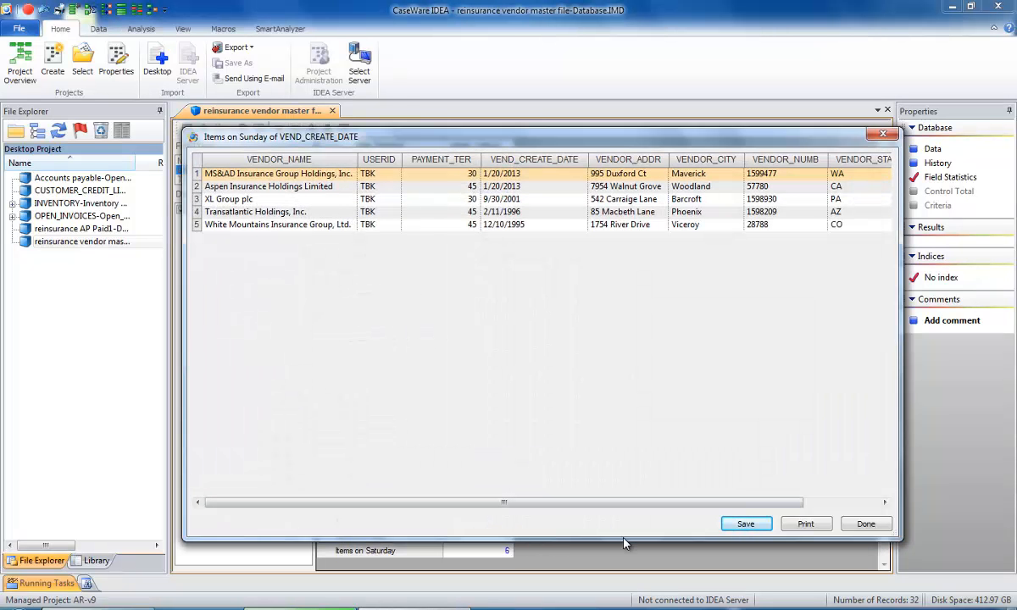
Save the Sunday vendor records as a database named items on sunday, and widen the file list beside it.
{"action": "left_click", "coordinate": [745, 524]}
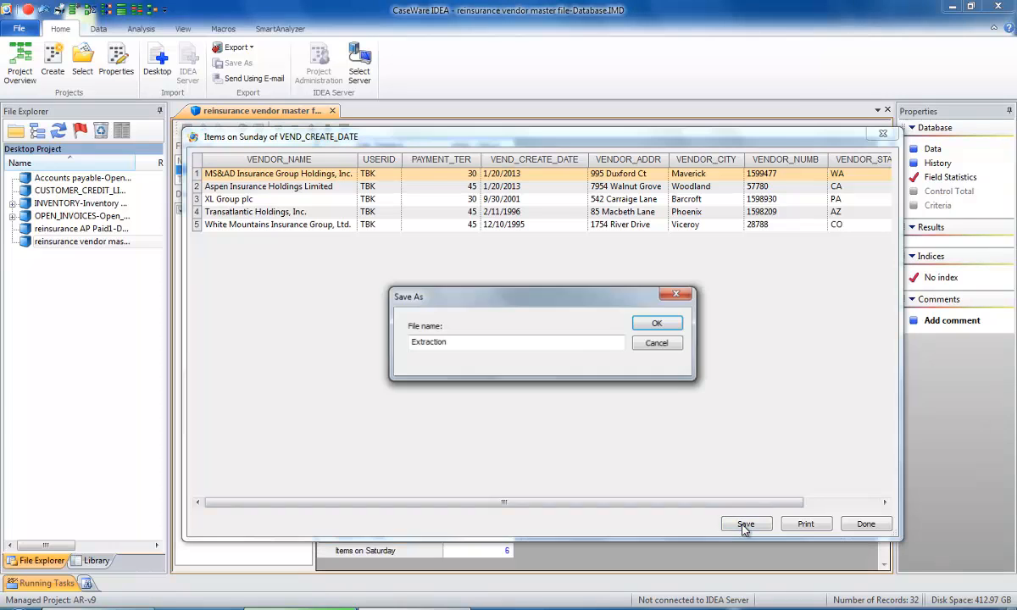
{"action": "double_click", "coordinate": [436, 340]}
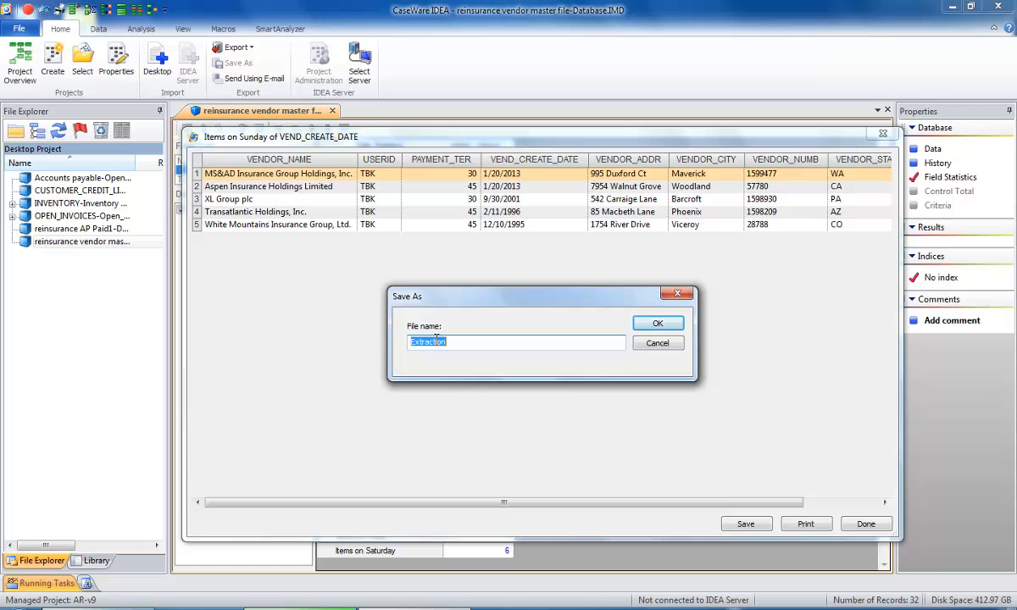
{"action": "type", "text": "items on sunday"}
{"action": "left_click", "coordinate": [638, 324]}
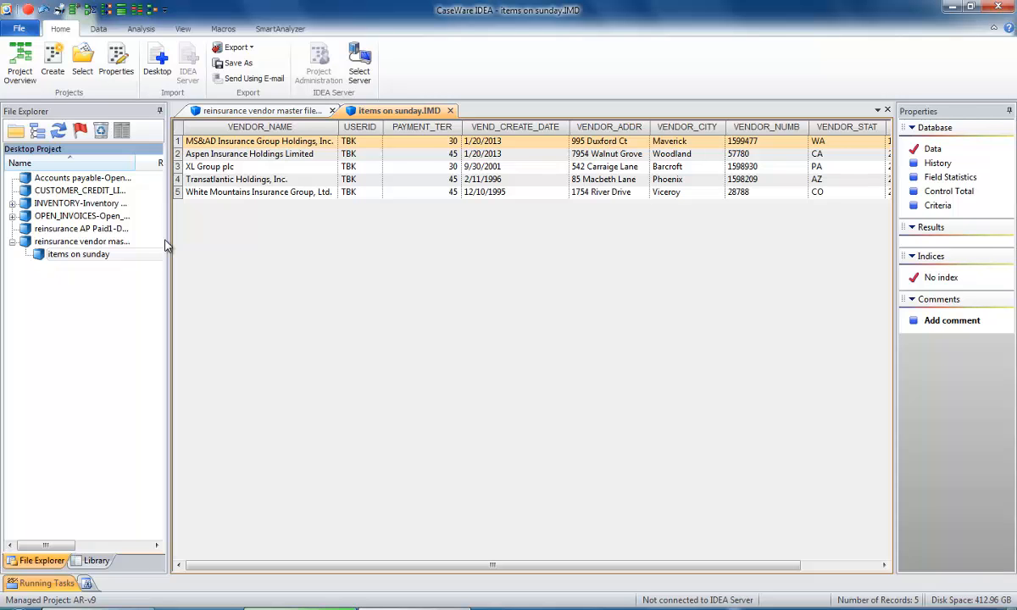
{"action": "mouse_move", "coordinate": [167, 245]}
{"action": "left_mouse_down"}
{"action": "mouse_move", "coordinate": [253, 249]}
{"action": "mouse_move", "coordinate": [184, 254]}
{"action": "left_mouse_up"}
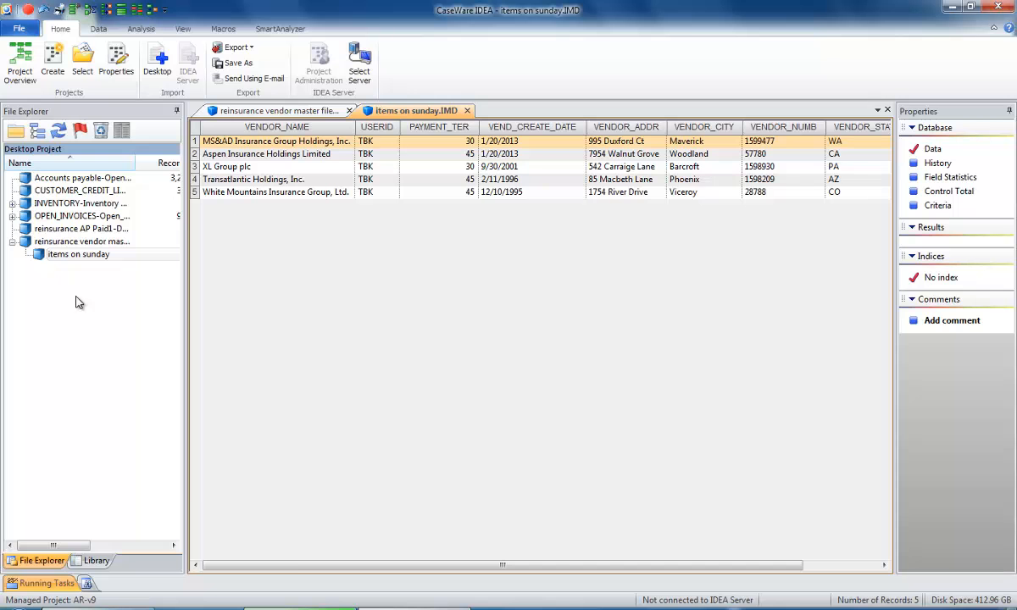
Replace the open items on sunday and reinsurance vendor master file databases with the Accounts payable-Open database.
{"action": "left_click", "coordinate": [468, 111]}
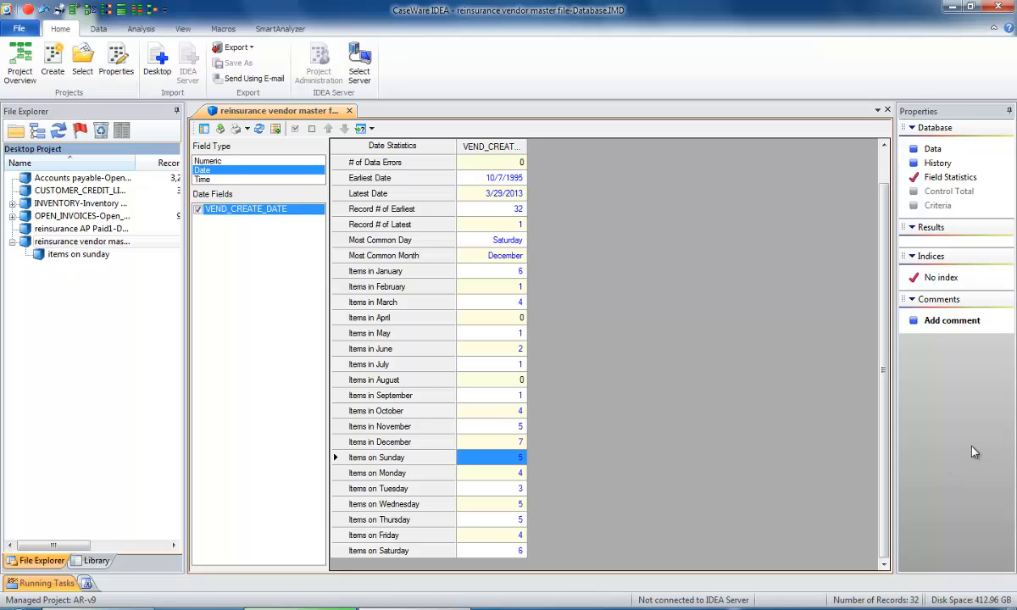
{"action": "left_click", "coordinate": [933, 150]}
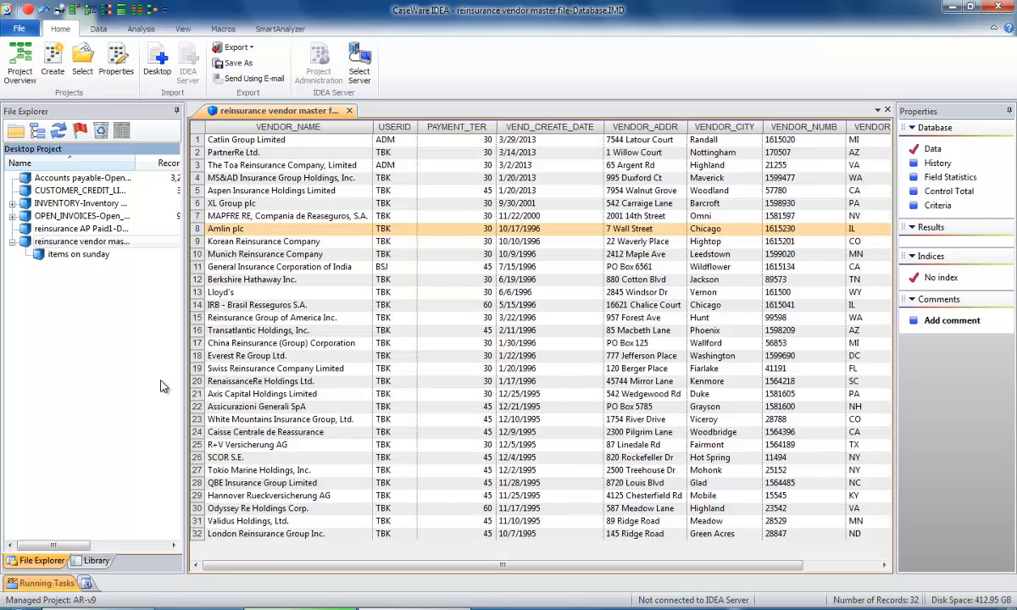
{"action": "left_click", "coordinate": [68, 179]}
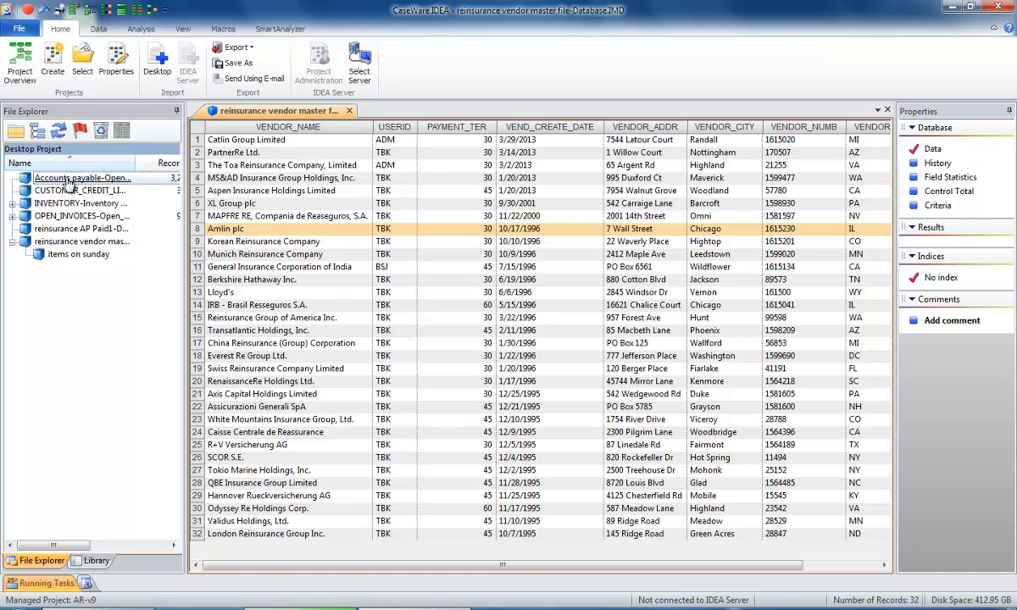
{"action": "double_click", "coordinate": [67, 179]}
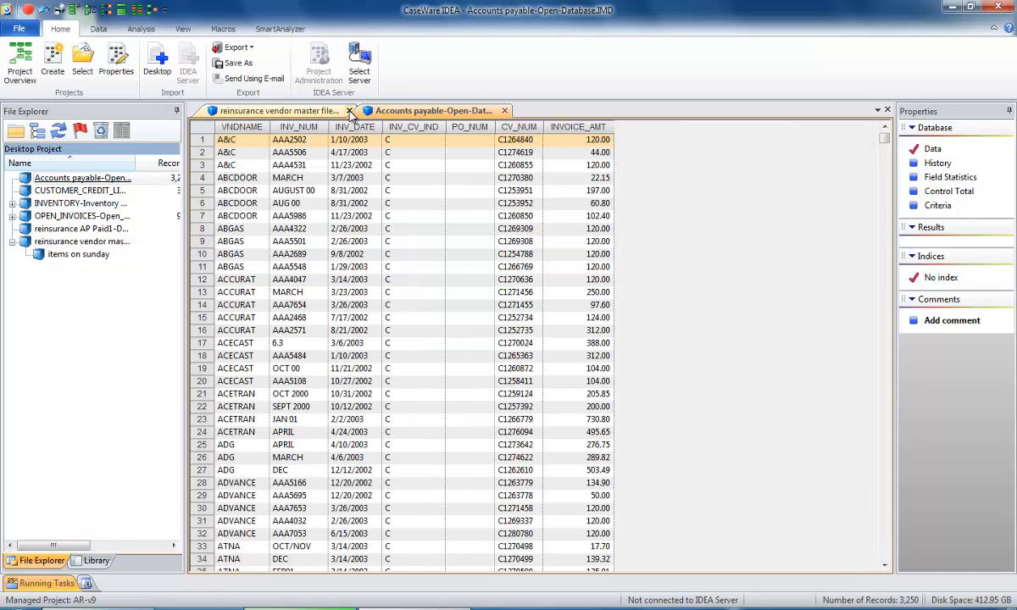
{"action": "left_click", "coordinate": [350, 111]}
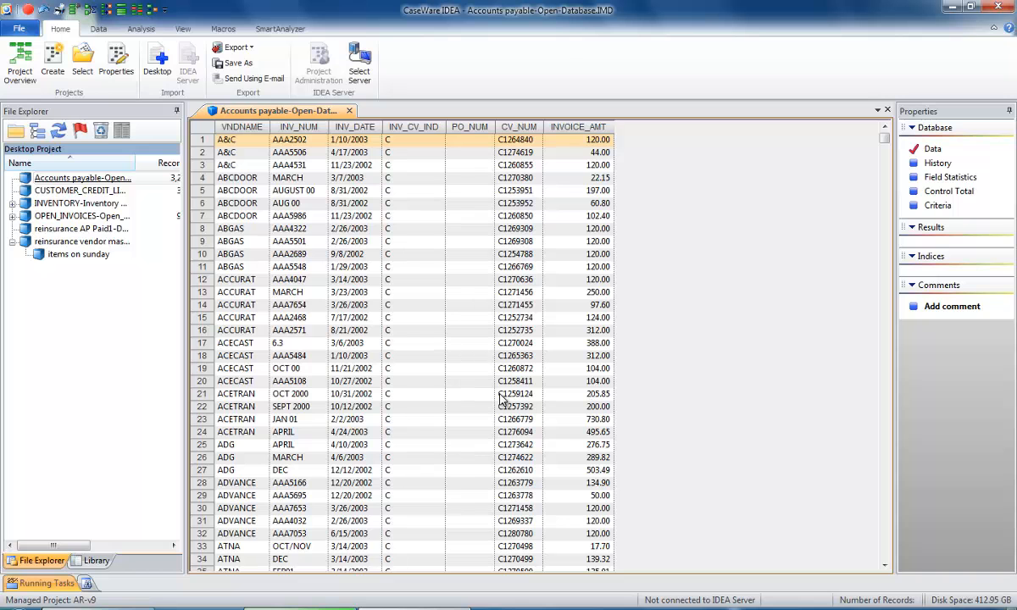
Start Duplicate Key Detection on the accounts payable database and read its help topic down to the step-by-step instructions.
{"action": "left_click", "coordinate": [141, 29]}
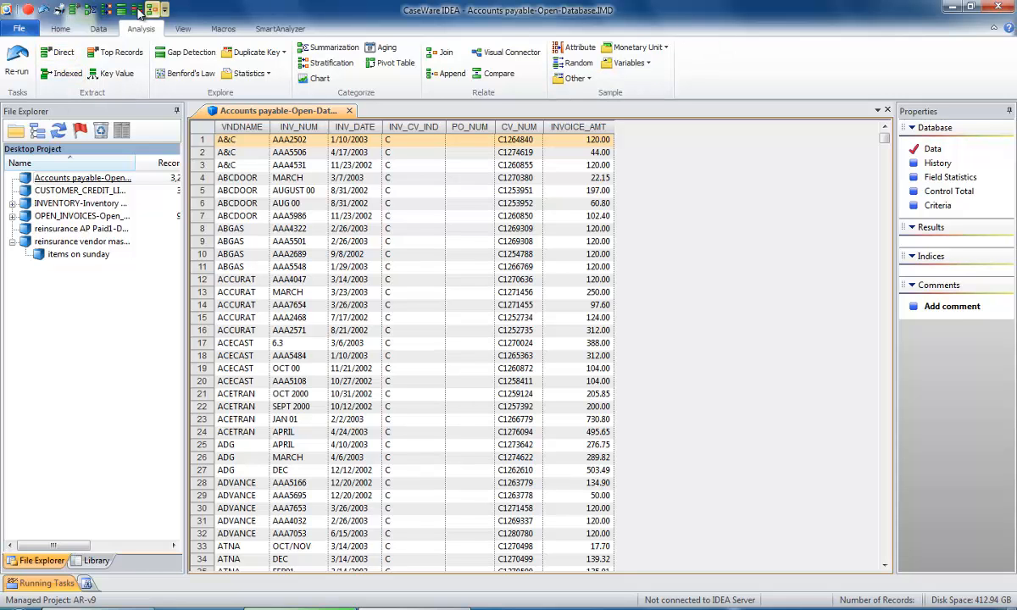
{"action": "left_click", "coordinate": [245, 53]}
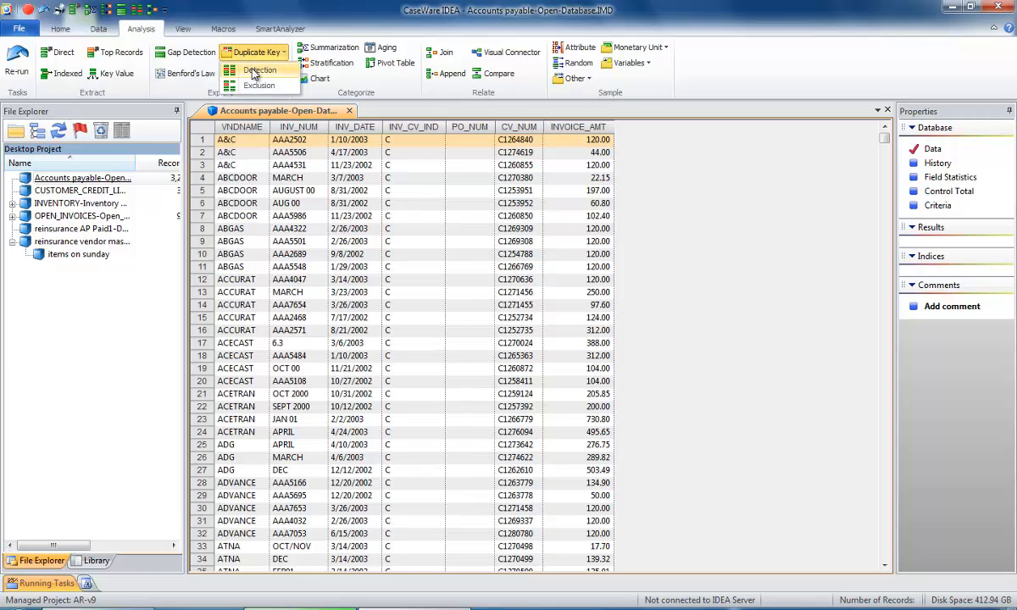
{"action": "left_click", "coordinate": [255, 71]}
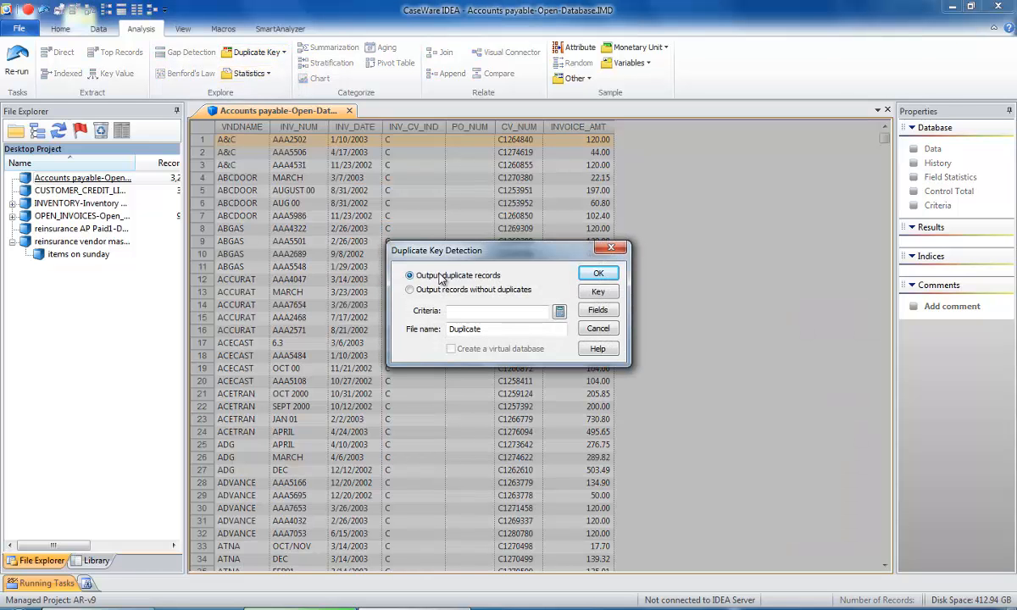
{"action": "left_click", "coordinate": [594, 349]}
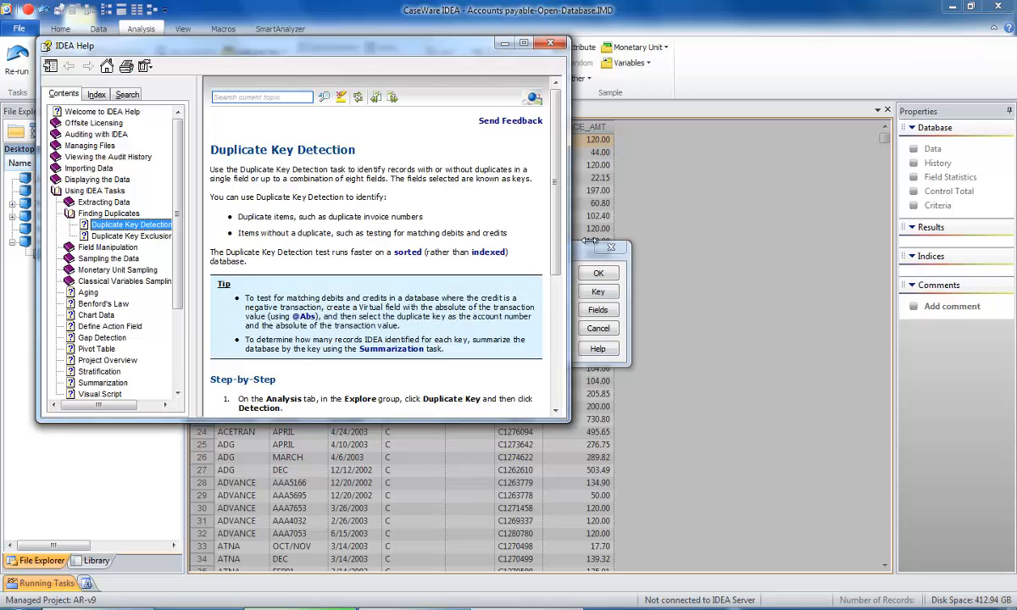
{"action": "left_click_drag", "start_coordinate": [591, 241], "coordinate": [702, 247]}
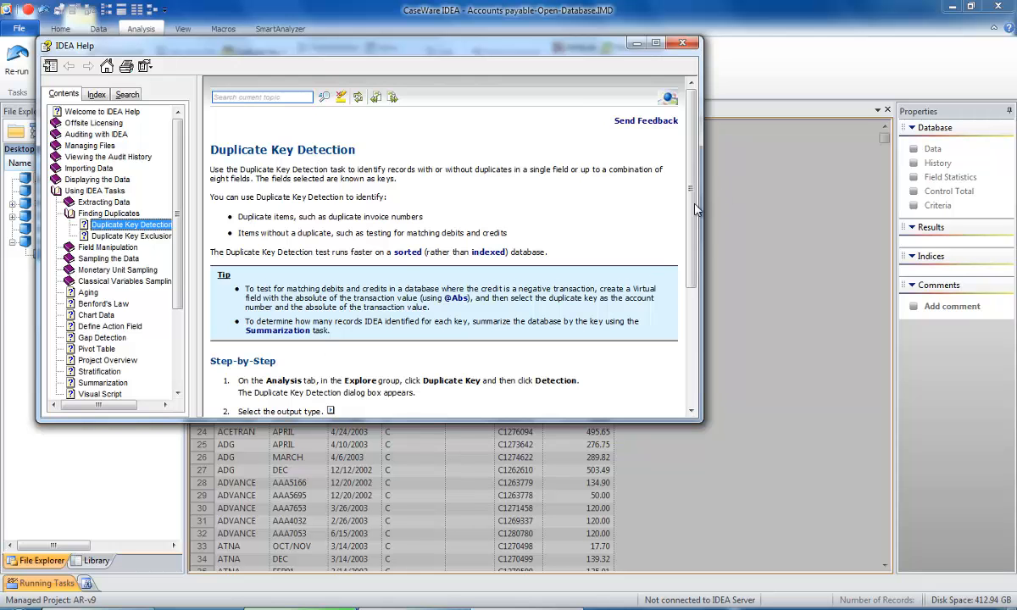
{"action": "scroll", "coordinate": [695, 210], "scroll_direction": "down", "scroll_amount": 5}
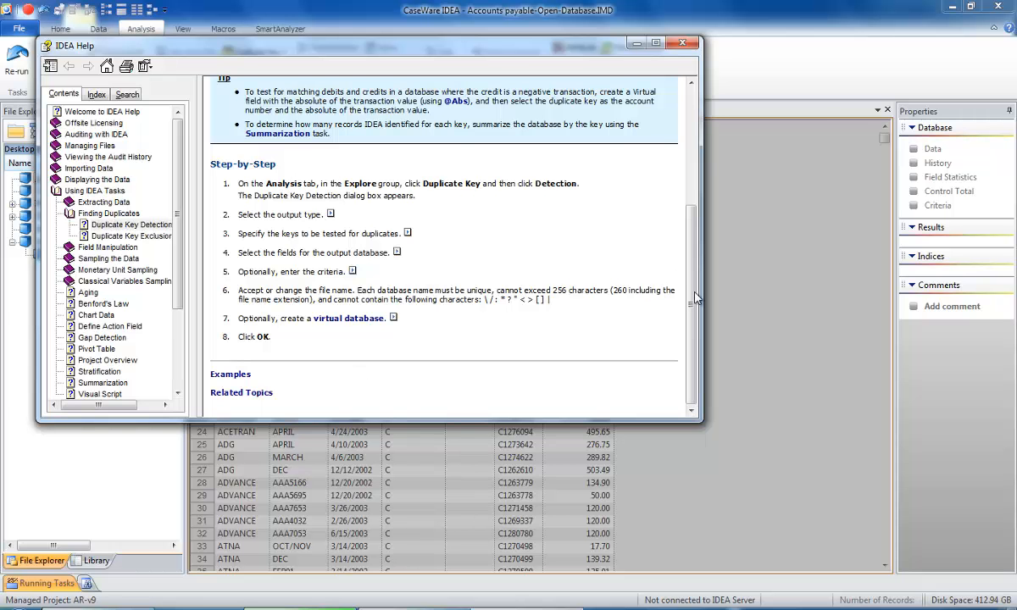
{"action": "scroll", "coordinate": [695, 297], "scroll_direction": "up", "scroll_amount": 1}
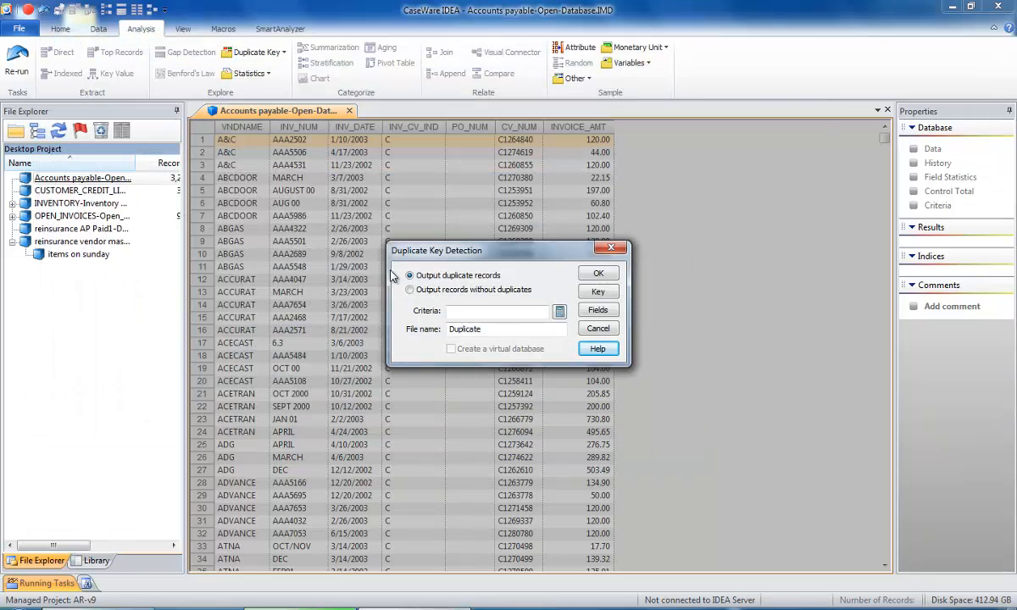
Output the duplicate records to a file named Duplicate payables, using VNDNAME and INVOICE_AMT, both ascending, as the key.
{"action": "left_click", "coordinate": [491, 329]}
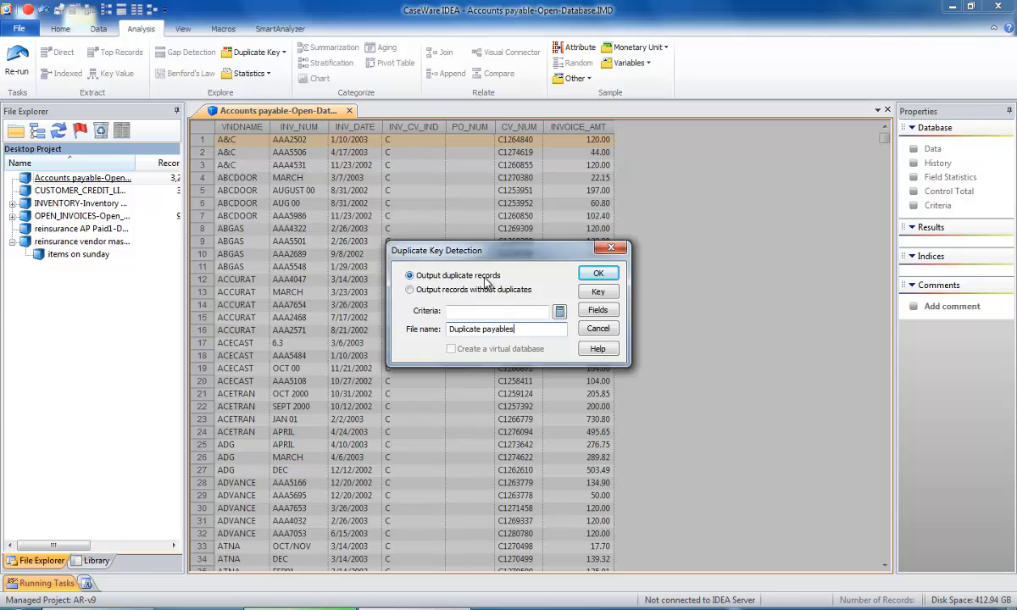
{"action": "left_click", "coordinate": [597, 291]}
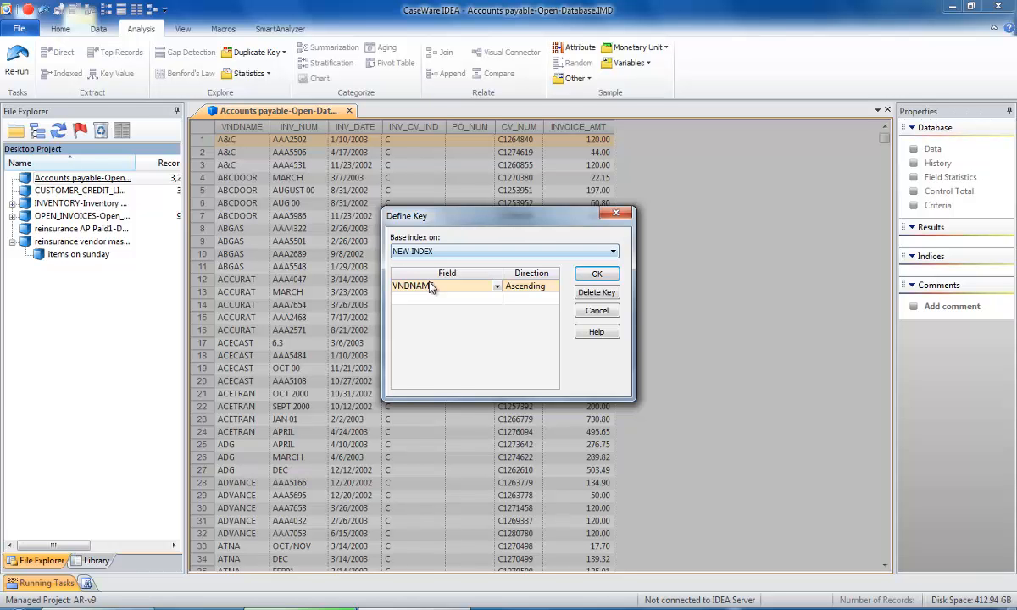
{"action": "left_click", "coordinate": [496, 286]}
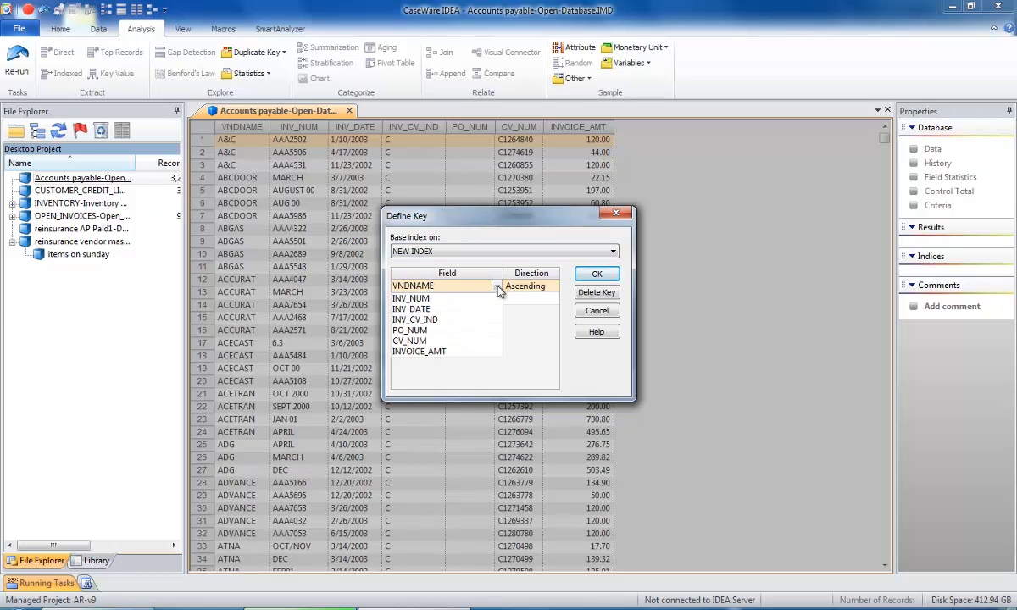
{"action": "left_click", "coordinate": [416, 285]}
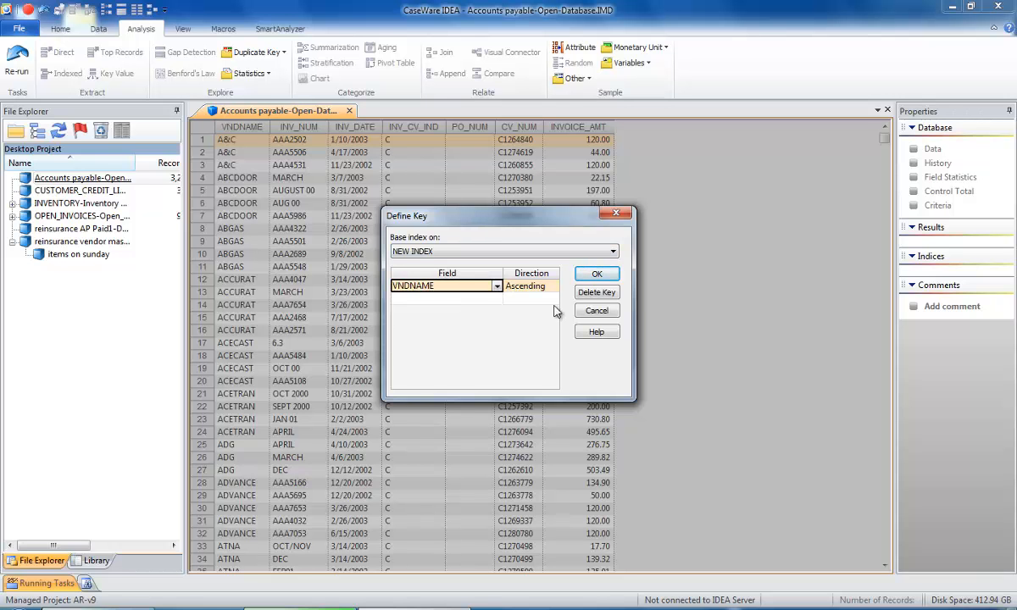
{"action": "left_click", "coordinate": [498, 299]}
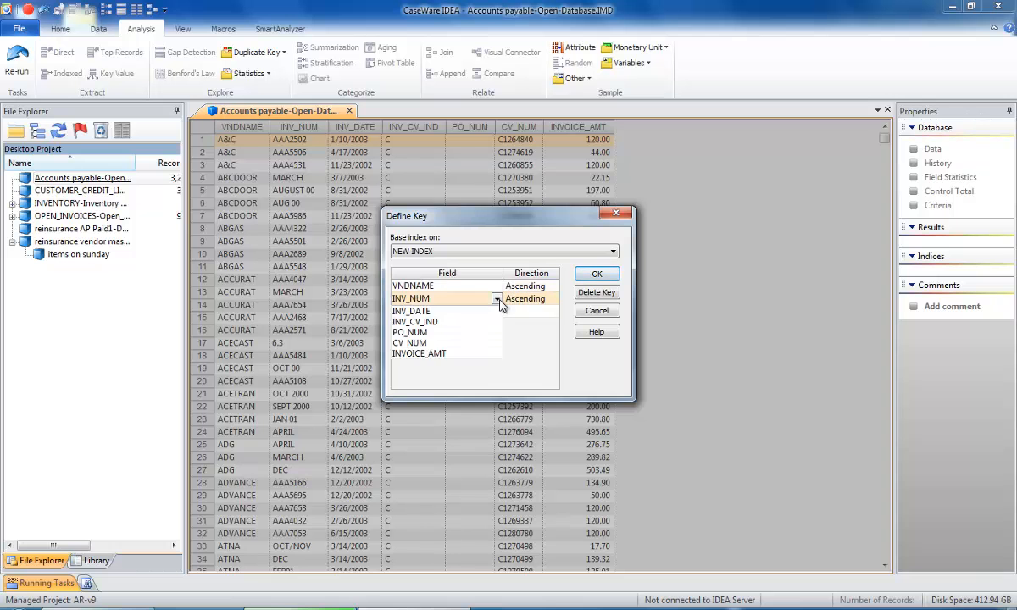
{"action": "left_click", "coordinate": [419, 353]}
{"action": "left_click", "coordinate": [596, 274]}
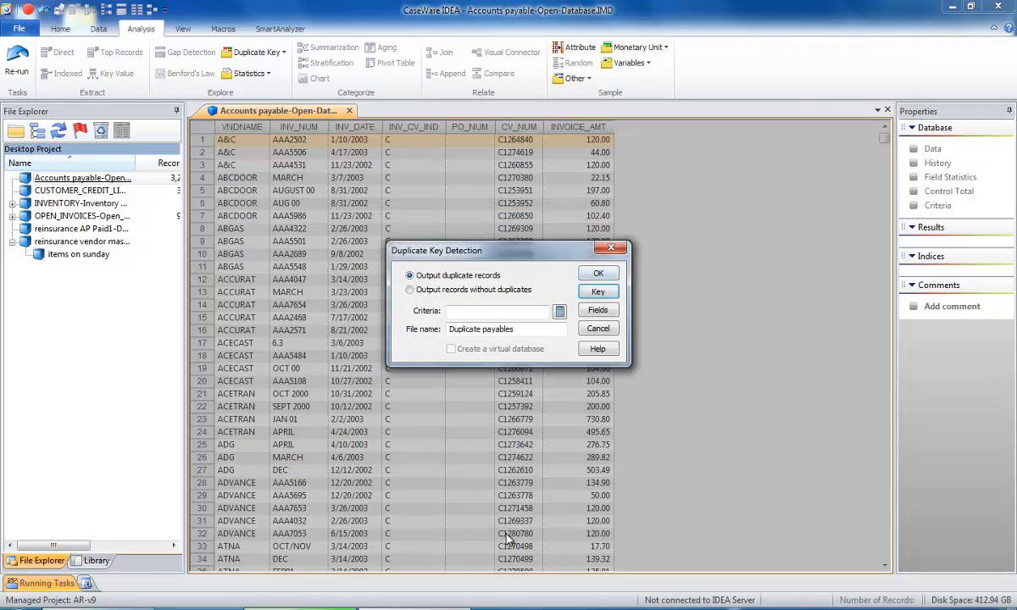
{"action": "left_click", "coordinate": [595, 270]}
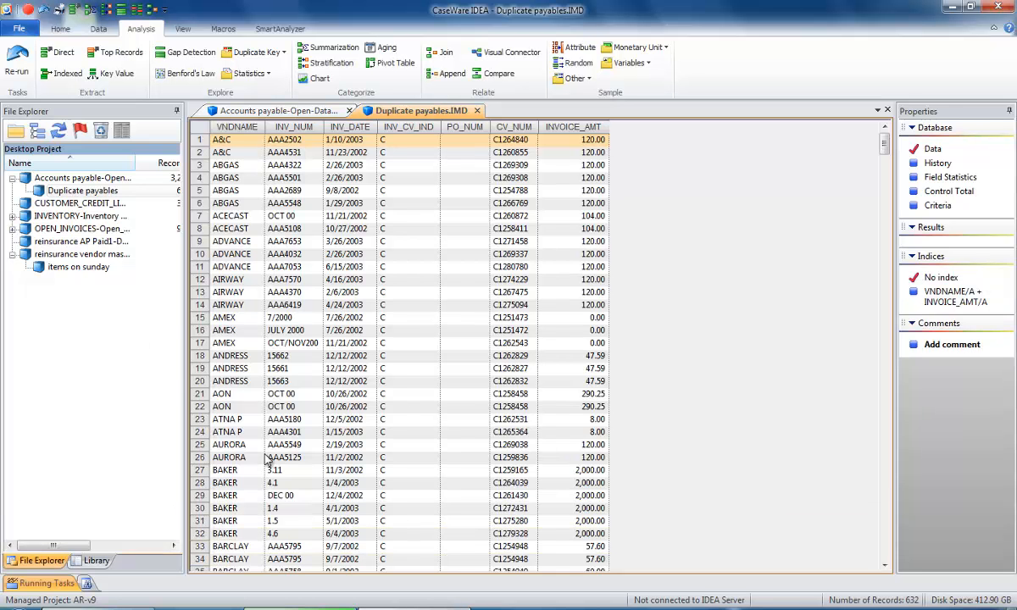
Sort the duplicate payables by INVOICE_AMT, first ascending and finally descending.
{"action": "double_click", "coordinate": [603, 126]}
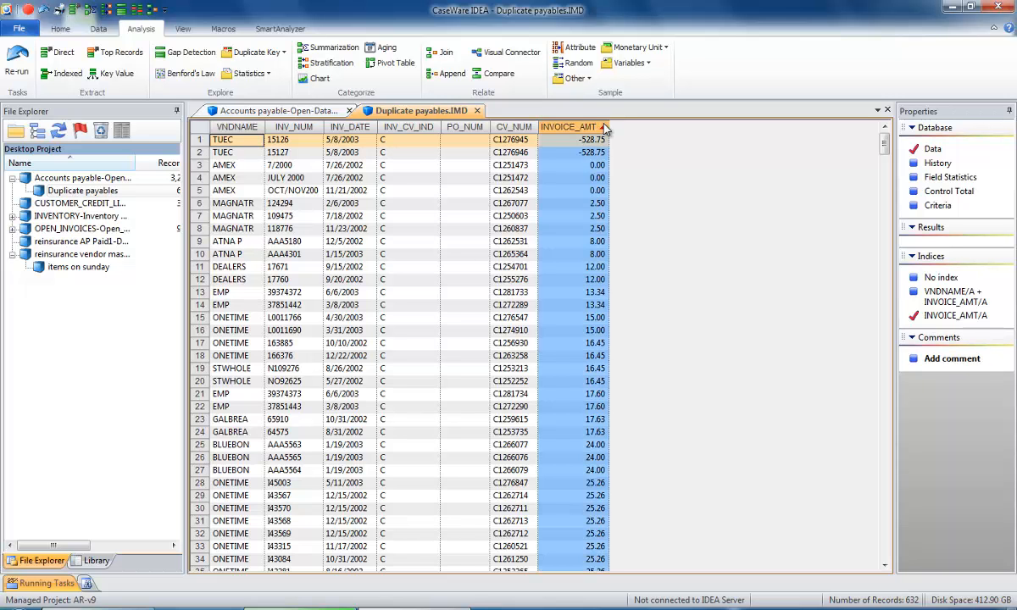
{"action": "double_click", "coordinate": [603, 126]}
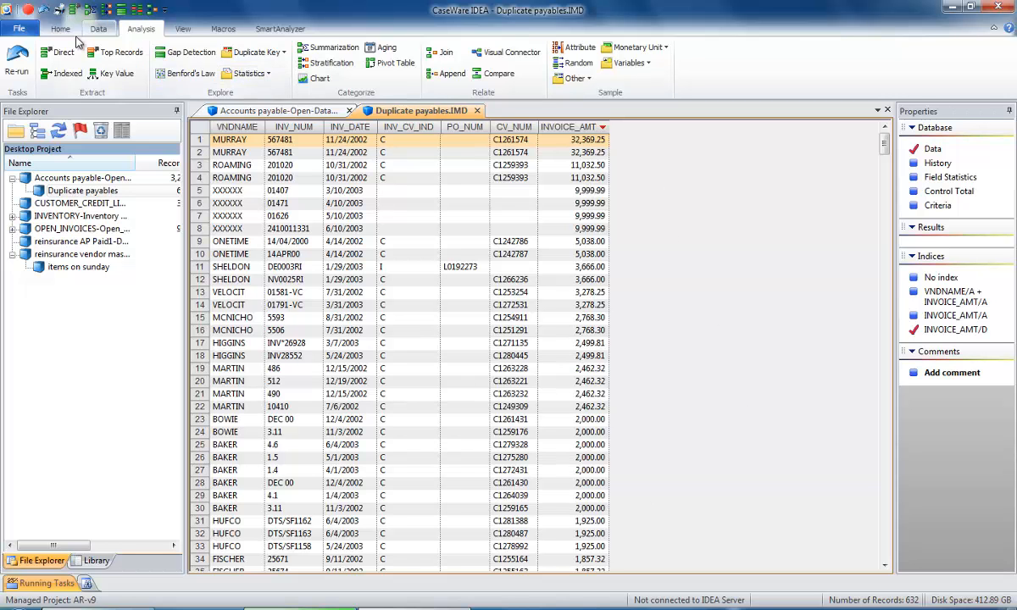
Re-run the duplicate key detection with the validated criteria INVOICE_AMT > 5000, outputting the duplicate records to a new database.
{"action": "left_click", "coordinate": [22, 55]}
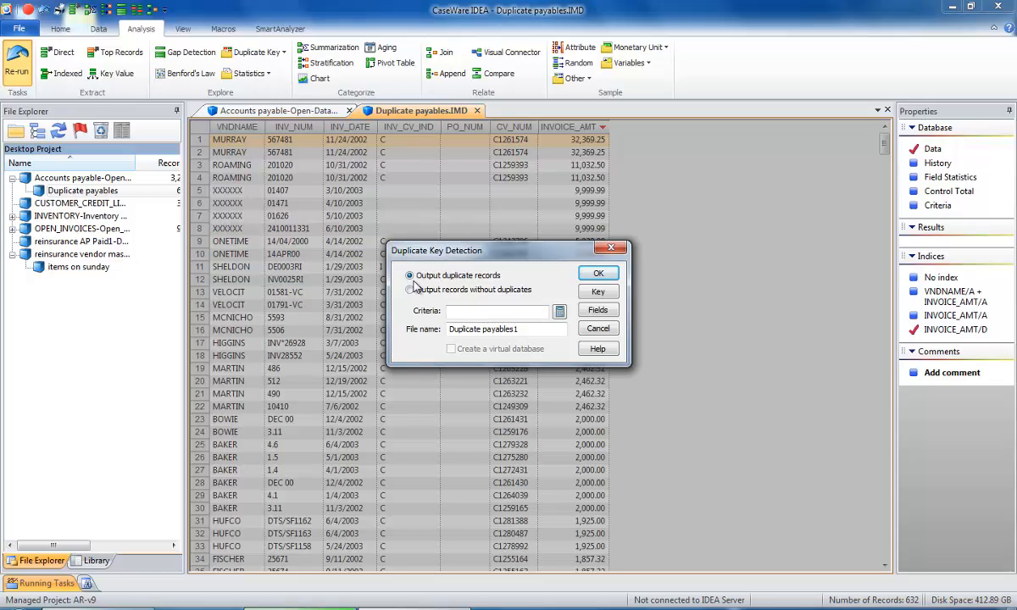
{"action": "left_click", "coordinate": [558, 314]}
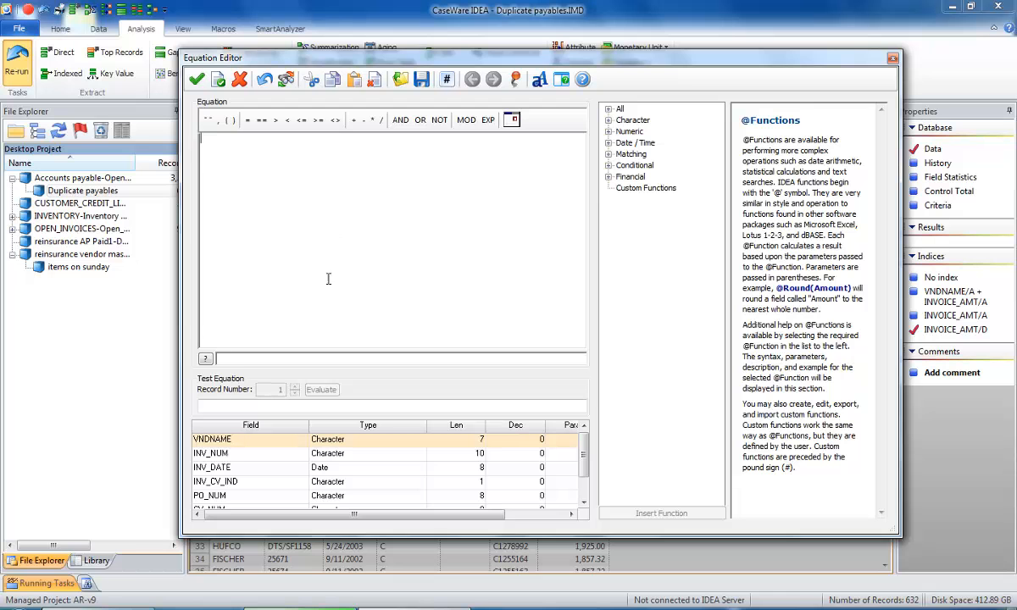
{"action": "scroll", "coordinate": [555, 458], "scroll_direction": "down", "scroll_amount": 1}
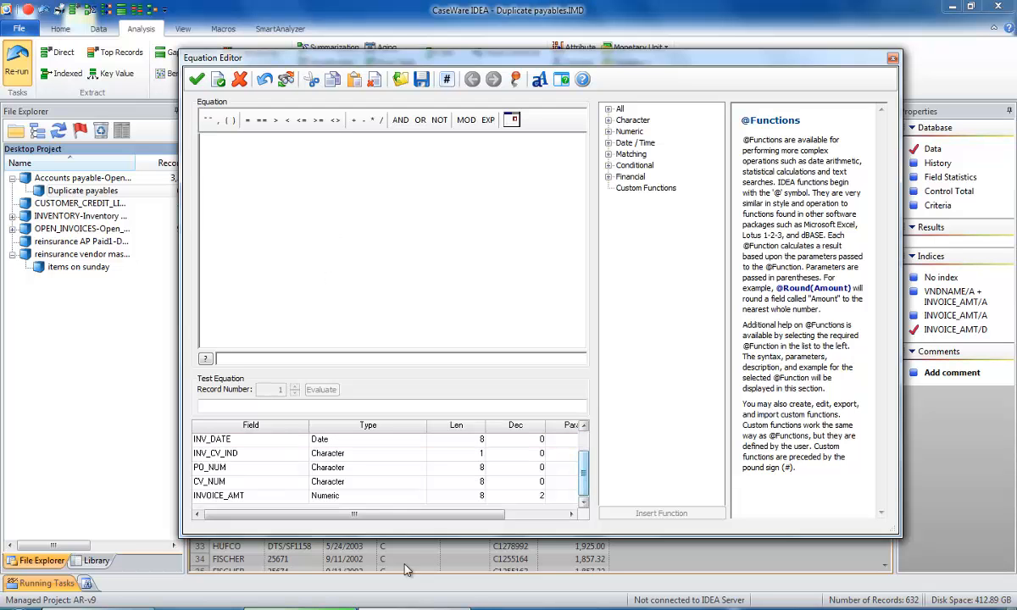
{"action": "double_click", "coordinate": [225, 497]}
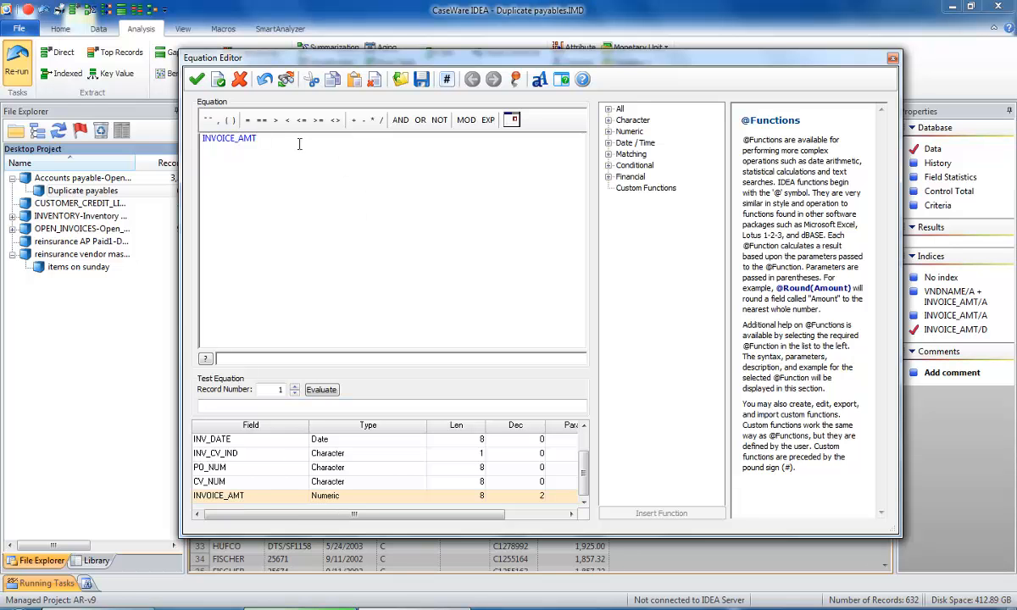
{"action": "left_click", "coordinate": [275, 120]}
{"action": "type", "text": "5000"}
{"action": "left_click", "coordinate": [218, 79]}
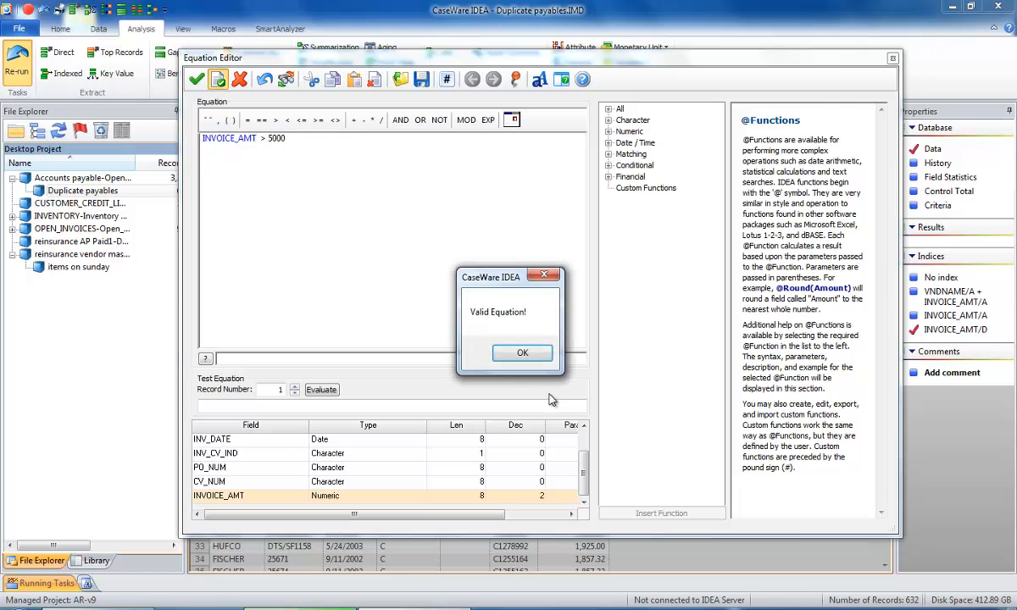
{"action": "left_click", "coordinate": [523, 355]}
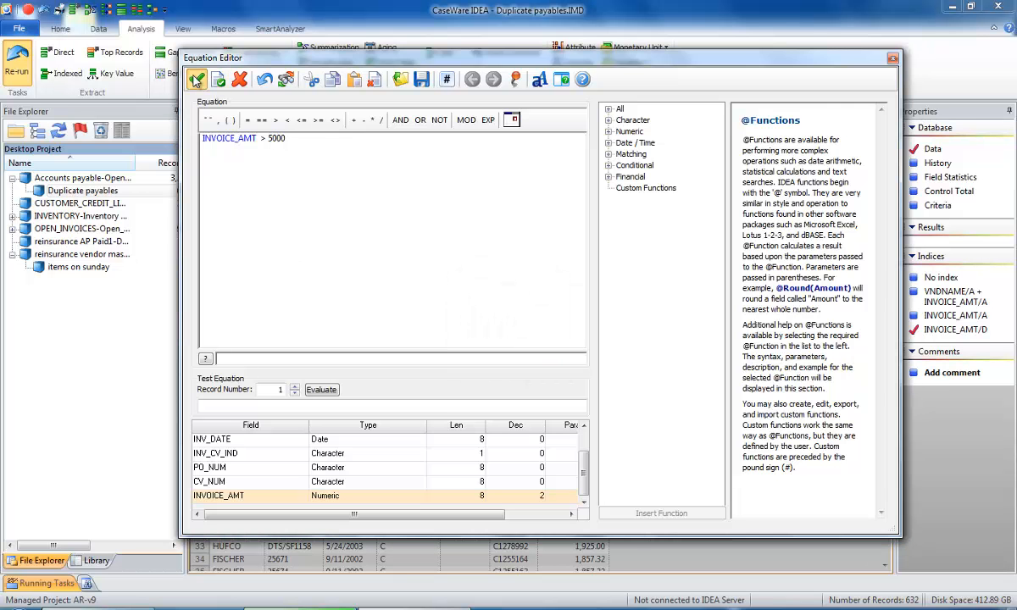
{"action": "left_click", "coordinate": [196, 79]}
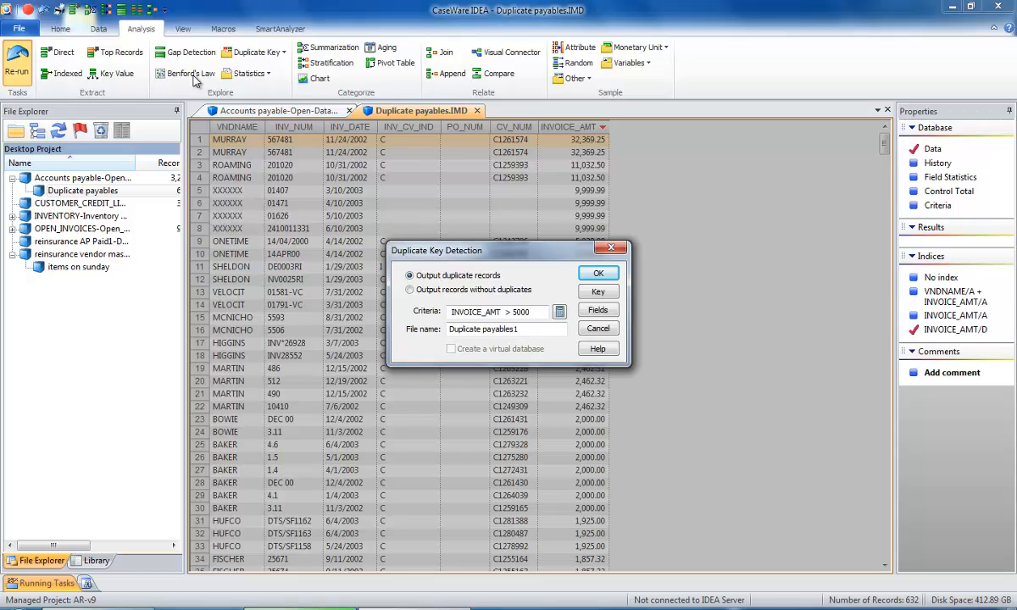
{"action": "left_click", "coordinate": [598, 275]}
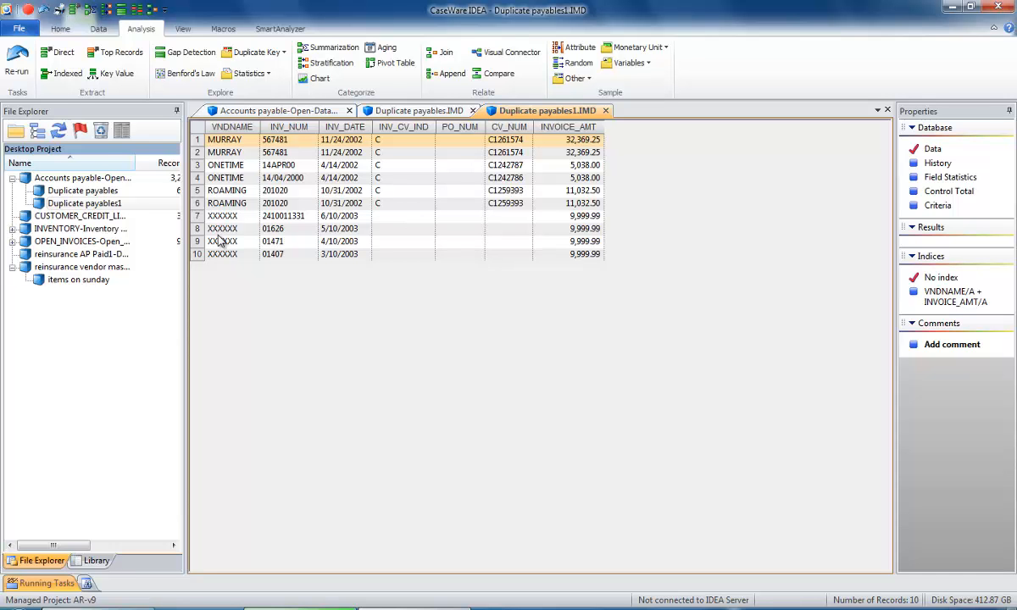
Re-run the duplicate key detection without criteria, outputting the records without duplicates to a file named Non-duplicate payables, and look through the output.
{"action": "left_click", "coordinate": [19, 66]}
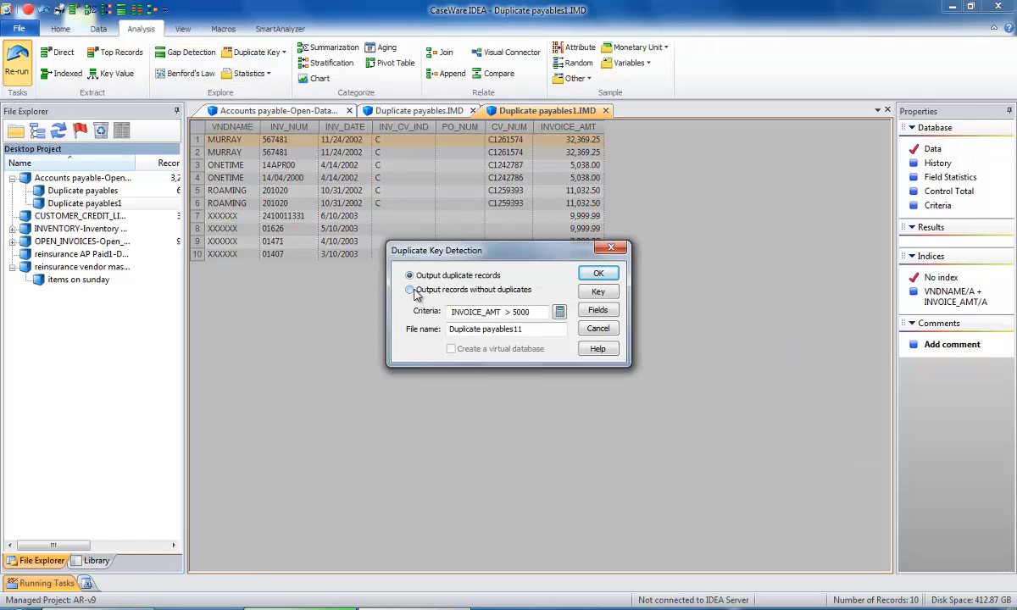
{"action": "left_click", "coordinate": [410, 289]}
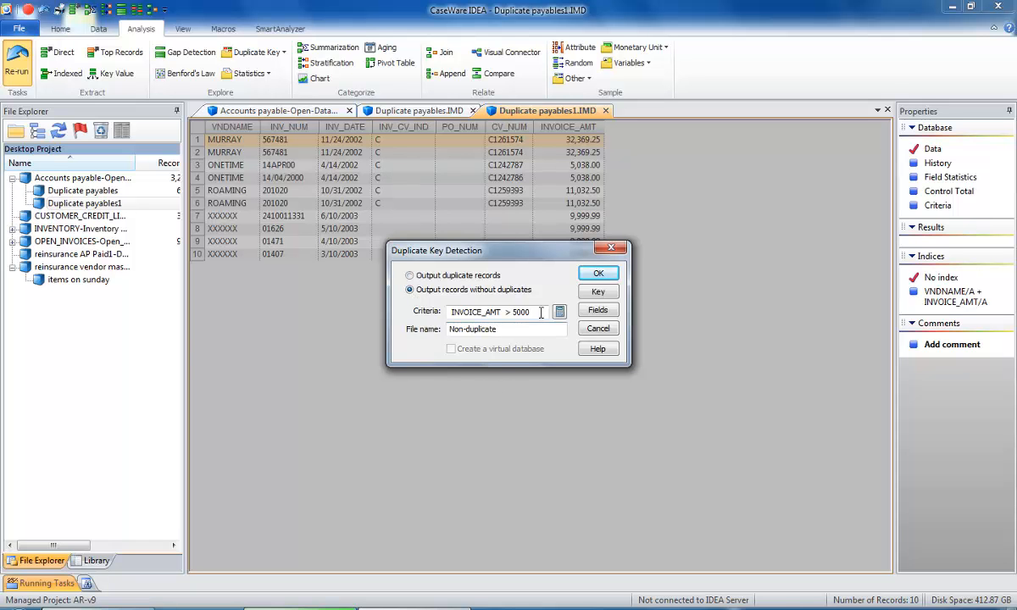
{"action": "key", "text": "Tab"}
{"action": "key", "text": "Delete"}
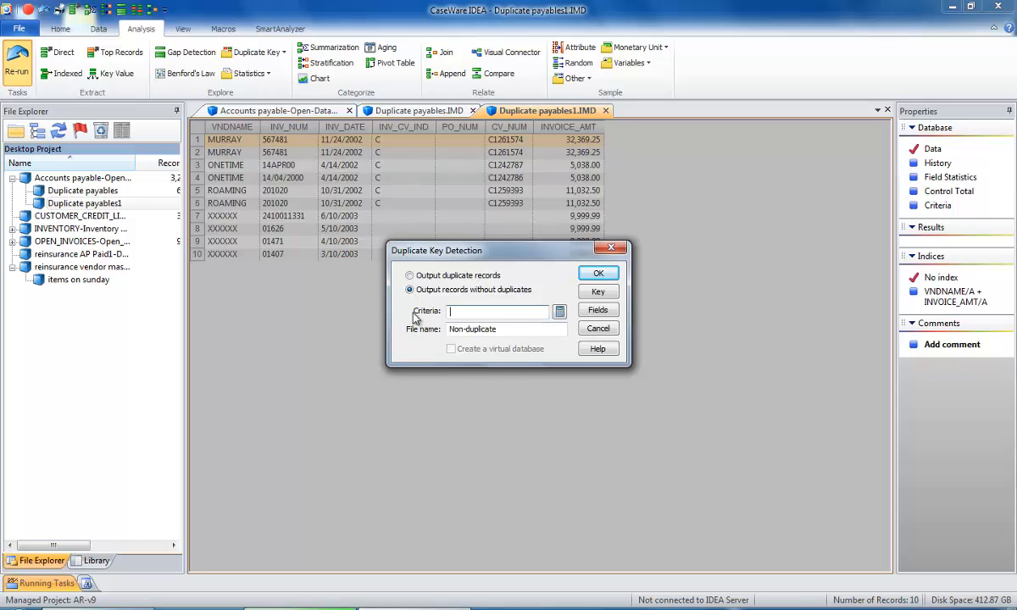
{"action": "left_click", "coordinate": [501, 329]}
{"action": "type", "text": "payables"}
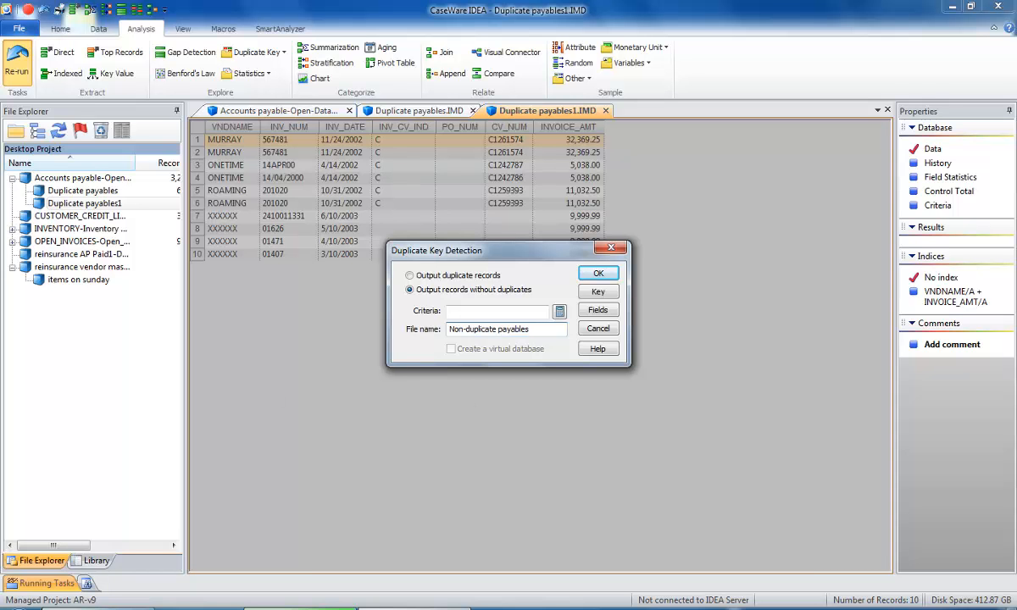
{"action": "left_click", "coordinate": [598, 273]}
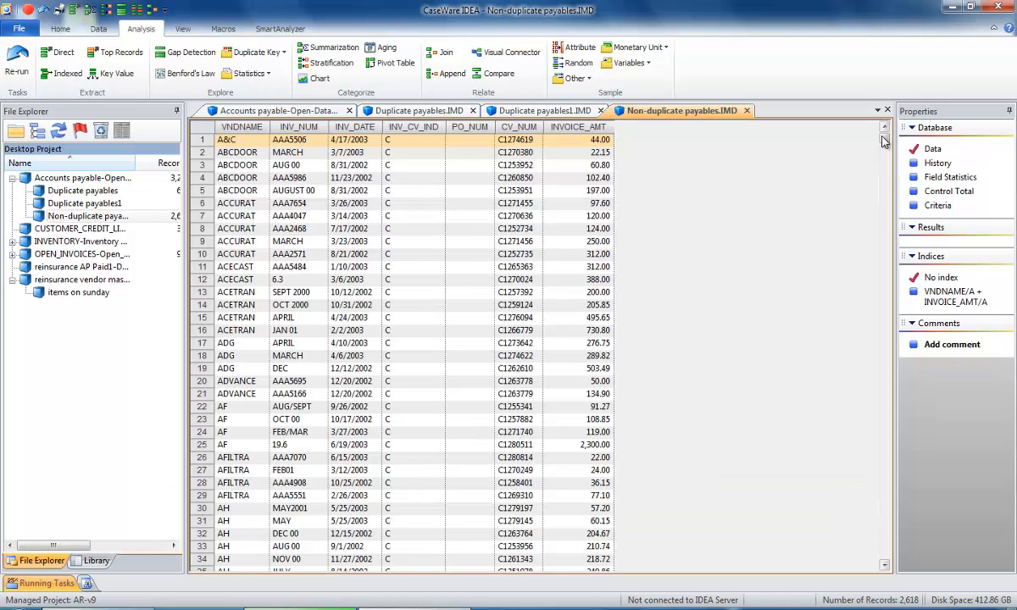
{"action": "left_click_drag", "start_coordinate": [884, 138], "coordinate": [883, 246]}
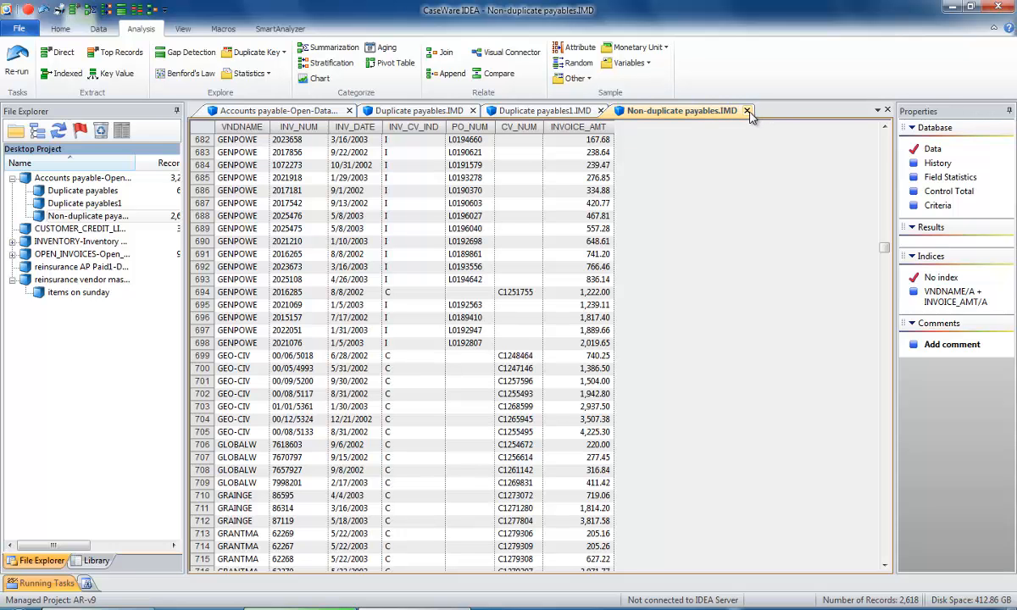
Close the non-duplicate and both duplicate payables databases, and widen the Properties area beside the accounts payable data.
{"action": "left_click", "coordinate": [747, 111]}
{"action": "left_click", "coordinate": [601, 111]}
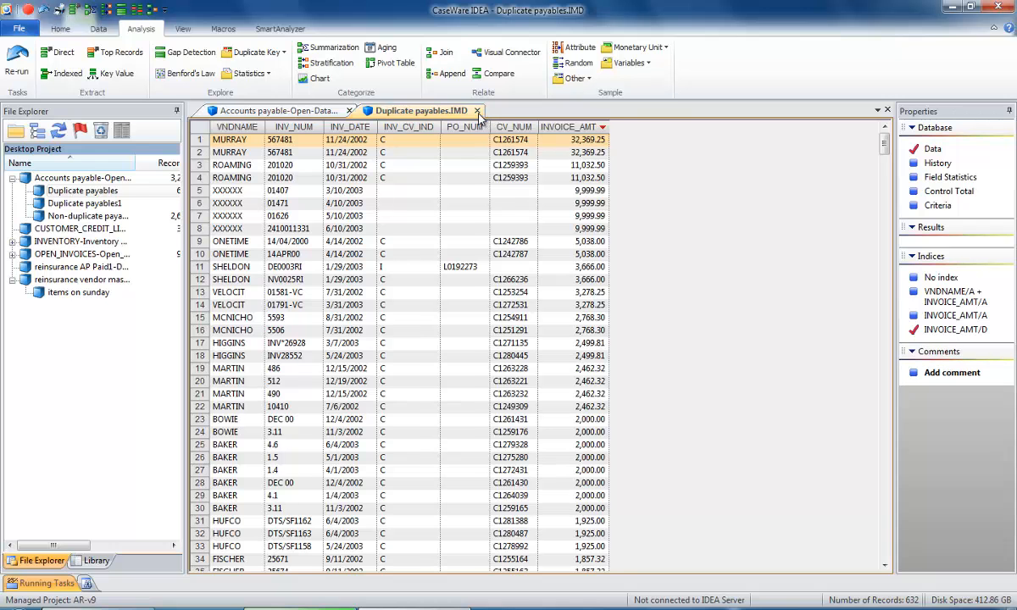
{"action": "left_click", "coordinate": [477, 111]}
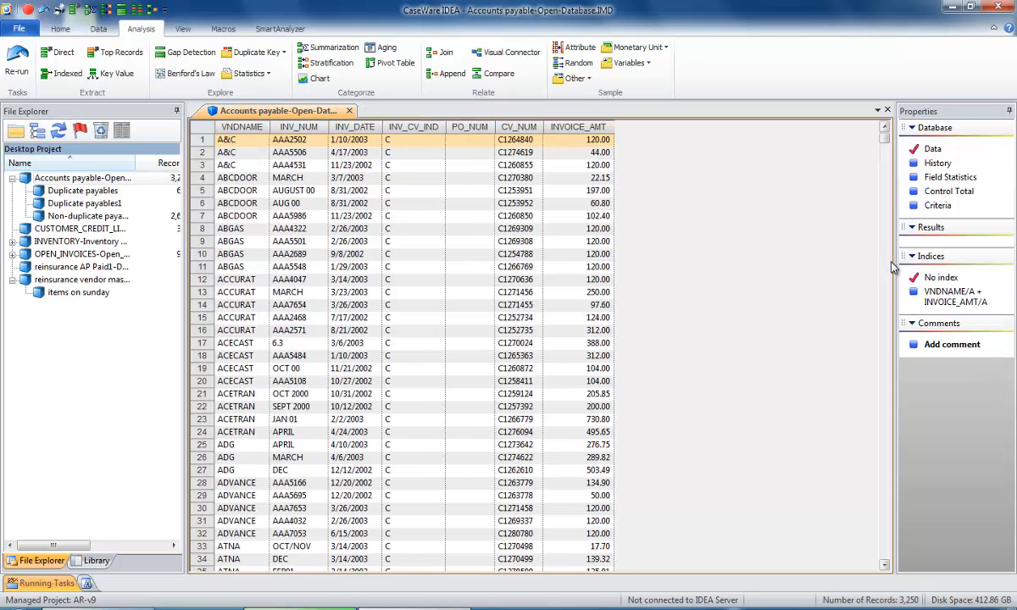
{"action": "left_click_drag", "start_coordinate": [895, 263], "coordinate": [736, 262]}
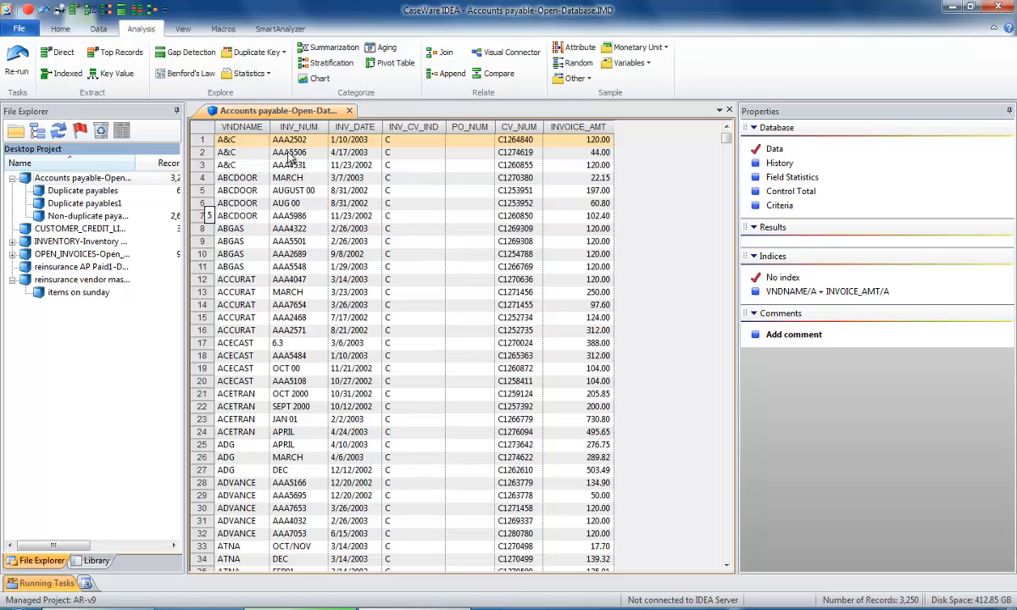
Start Aging on the accounts payable database and read the introduction of its help topic.
{"action": "left_click", "coordinate": [375, 50]}
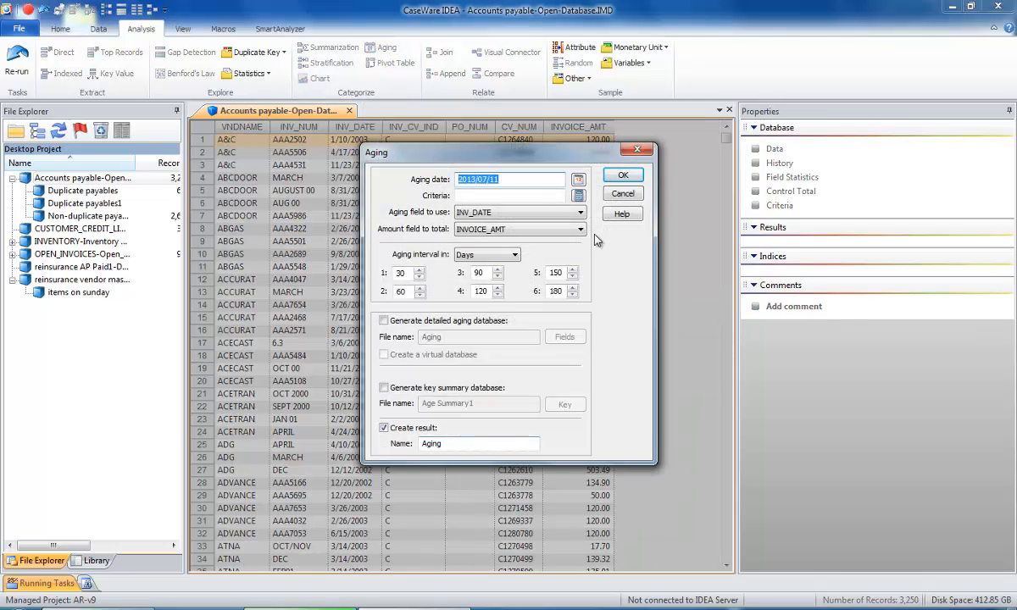
{"action": "left_click", "coordinate": [617, 217]}
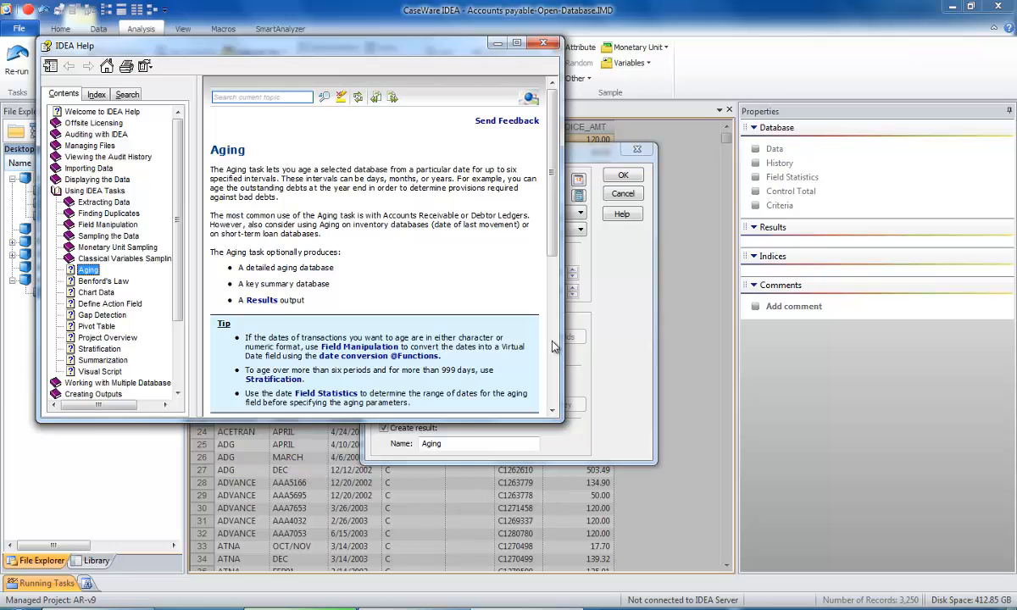
{"action": "left_click_drag", "start_coordinate": [563, 336], "coordinate": [641, 337]}
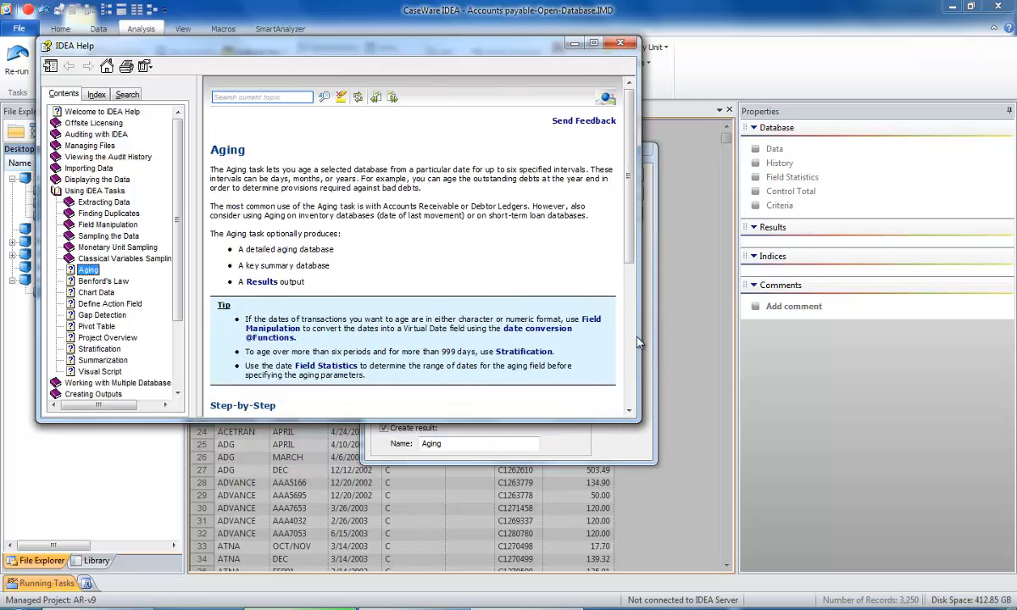
{"action": "left_click", "coordinate": [619, 43]}
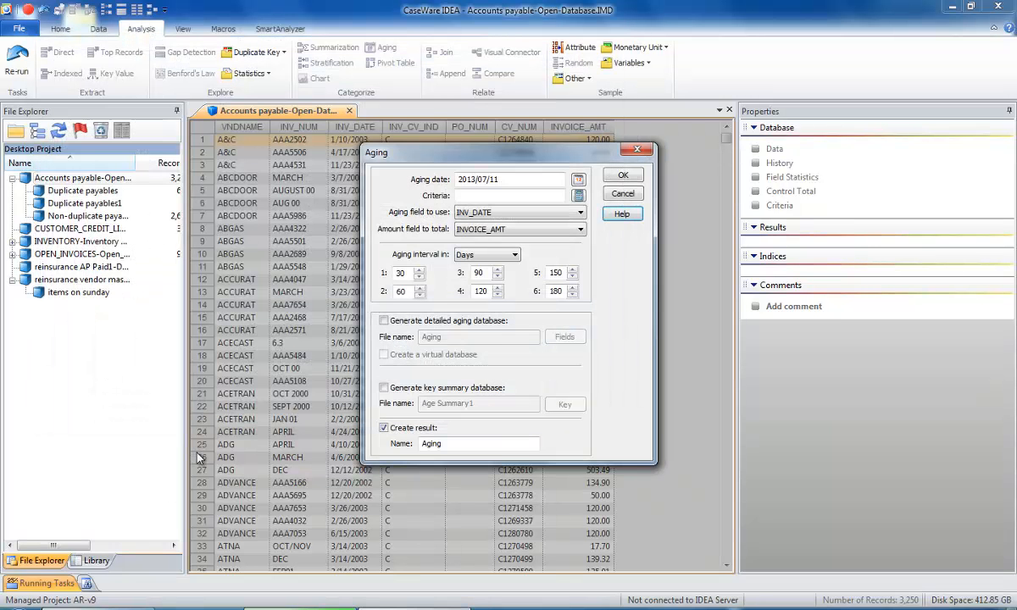
Set the aging date to 2003/07/18, with INV_DATE as aging field, INVOICE_AMT as amount to total and intervals in days.
{"action": "left_click", "coordinate": [504, 180]}
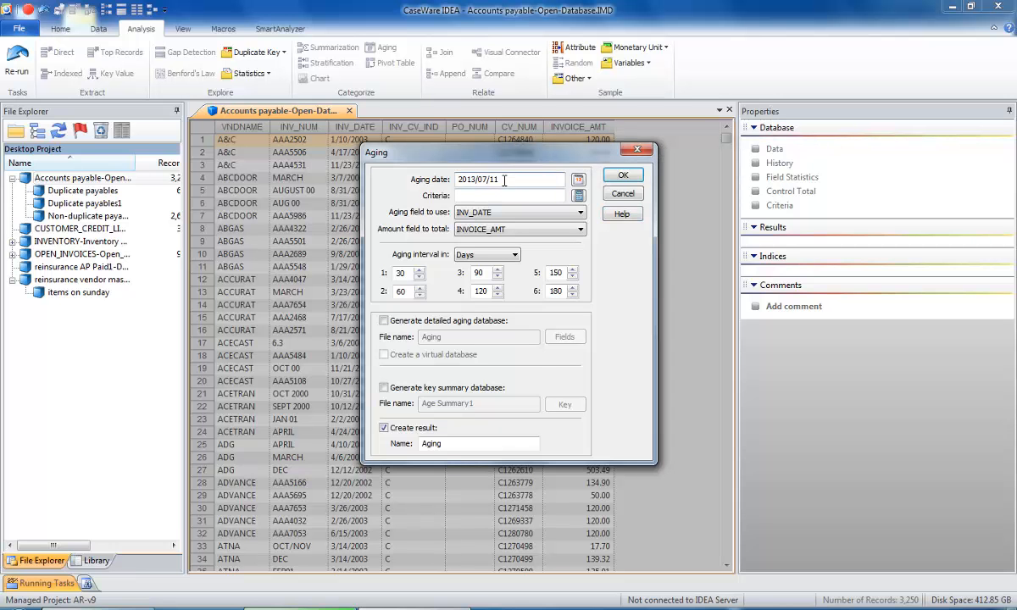
{"action": "left_click_drag", "start_coordinate": [504, 180], "coordinate": [451, 180]}
{"action": "type", "text": "2"}
{"action": "type", "text": "/07/18"}
{"action": "left_click", "coordinate": [551, 216]}
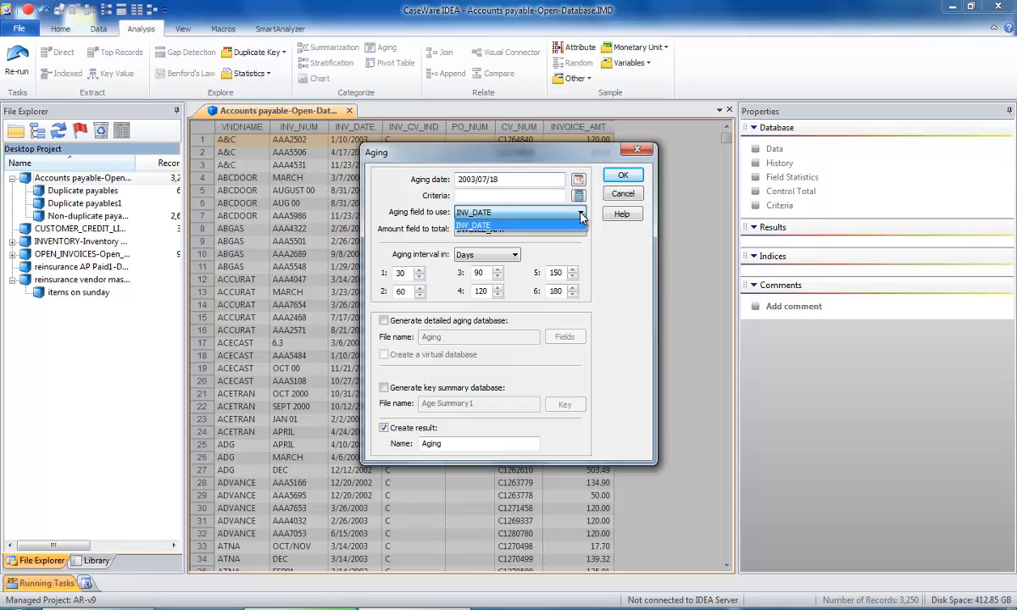
{"action": "left_click", "coordinate": [502, 227]}
{"action": "left_click", "coordinate": [502, 227]}
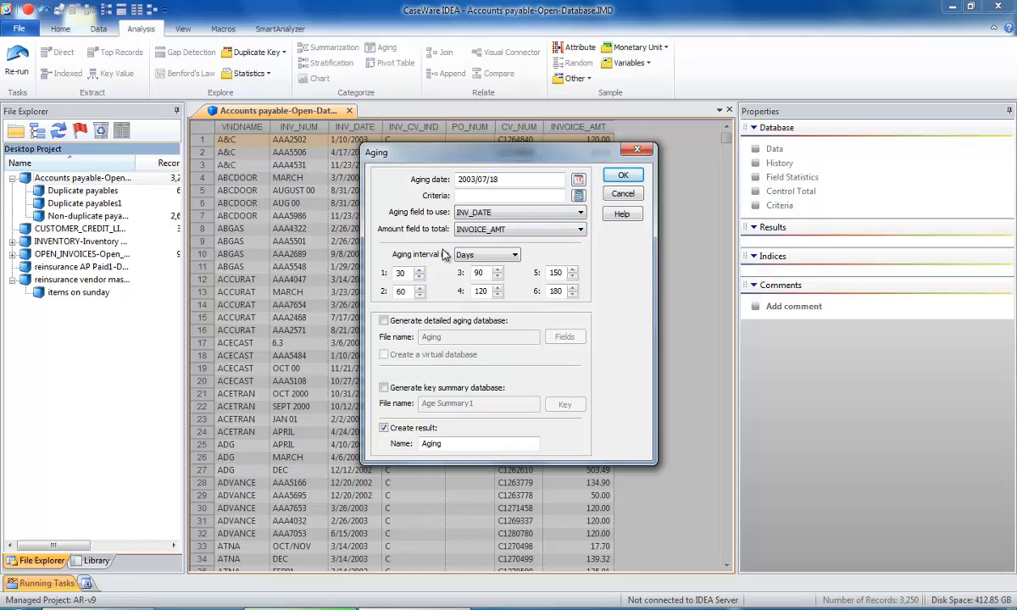
{"action": "left_click", "coordinate": [482, 231]}
{"action": "left_click", "coordinate": [514, 255]}
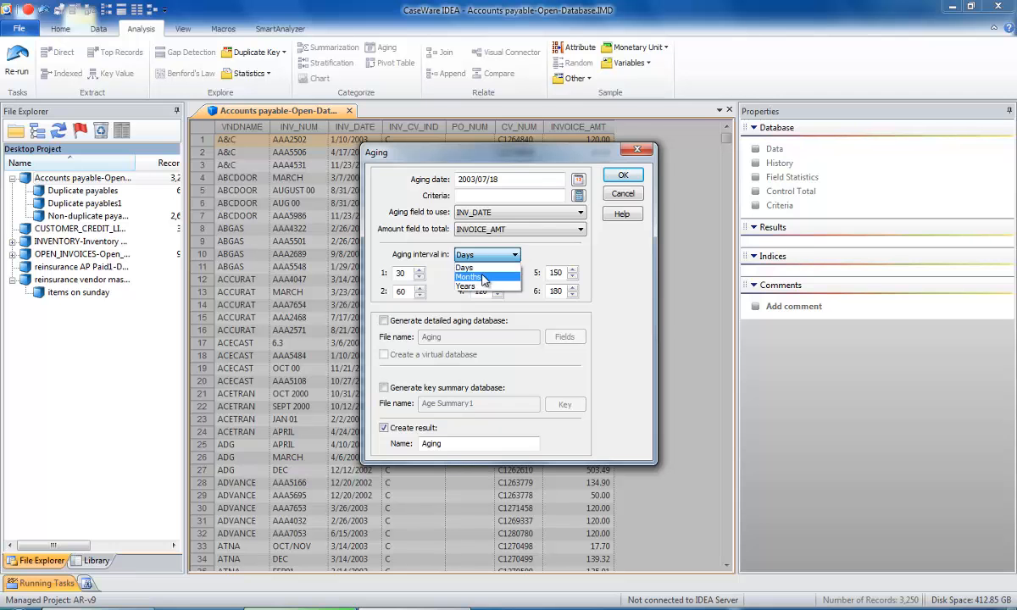
{"action": "left_click", "coordinate": [513, 255]}
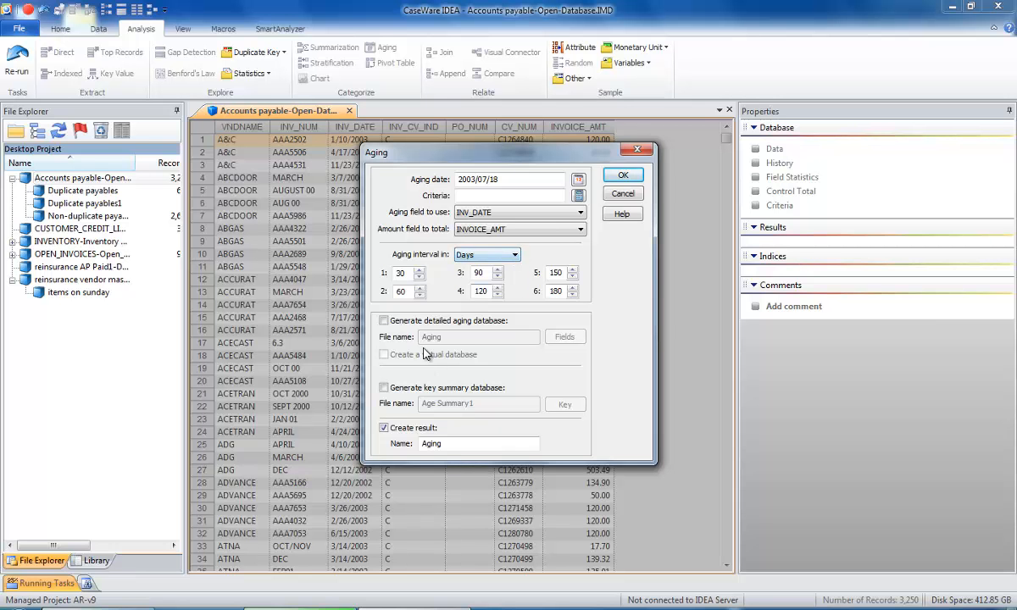
{"action": "left_click", "coordinate": [418, 277]}
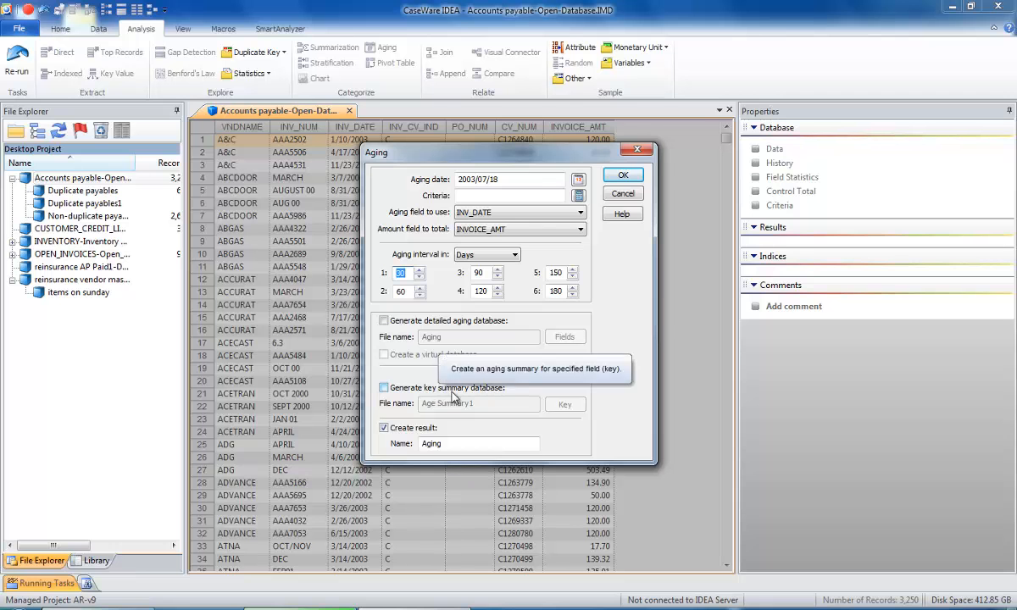
Run the aging with a key summary database named Age Summary1, keyed on VNDNAME ascending.
{"action": "left_click", "coordinate": [383, 387]}
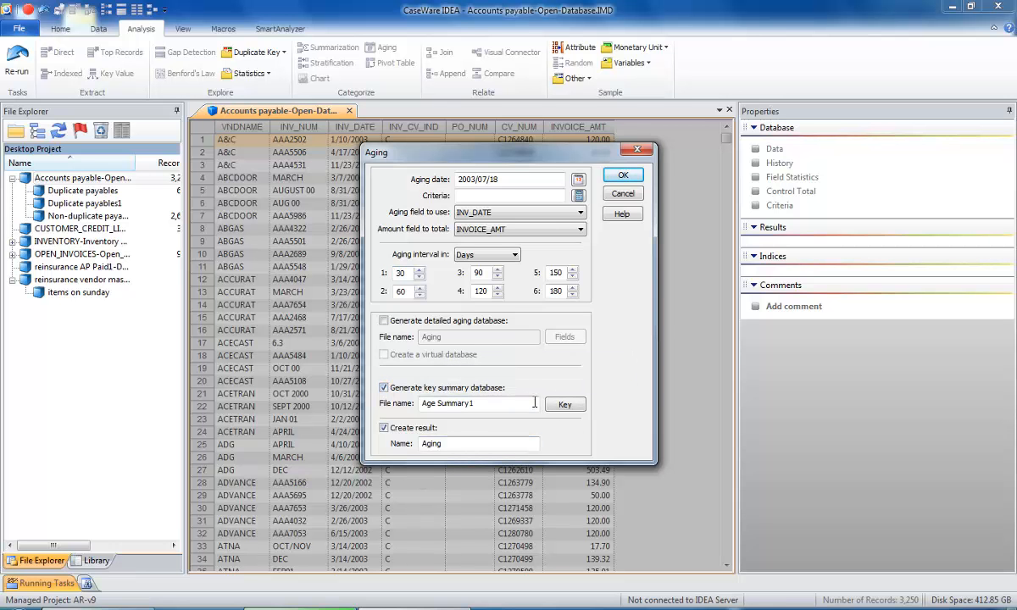
{"action": "left_click", "coordinate": [562, 405]}
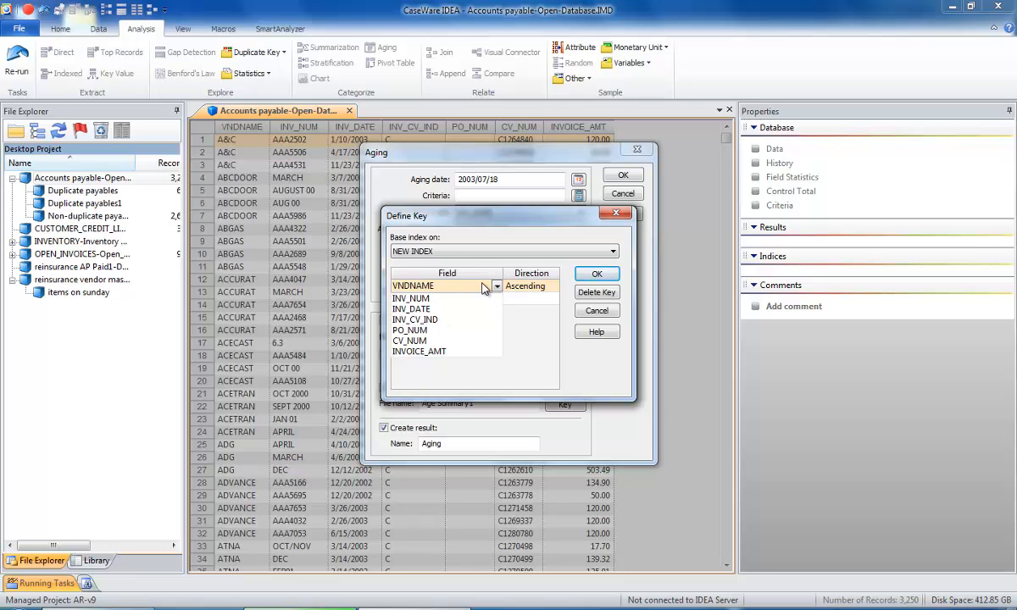
{"action": "left_click", "coordinate": [583, 276]}
{"action": "left_click", "coordinate": [583, 276]}
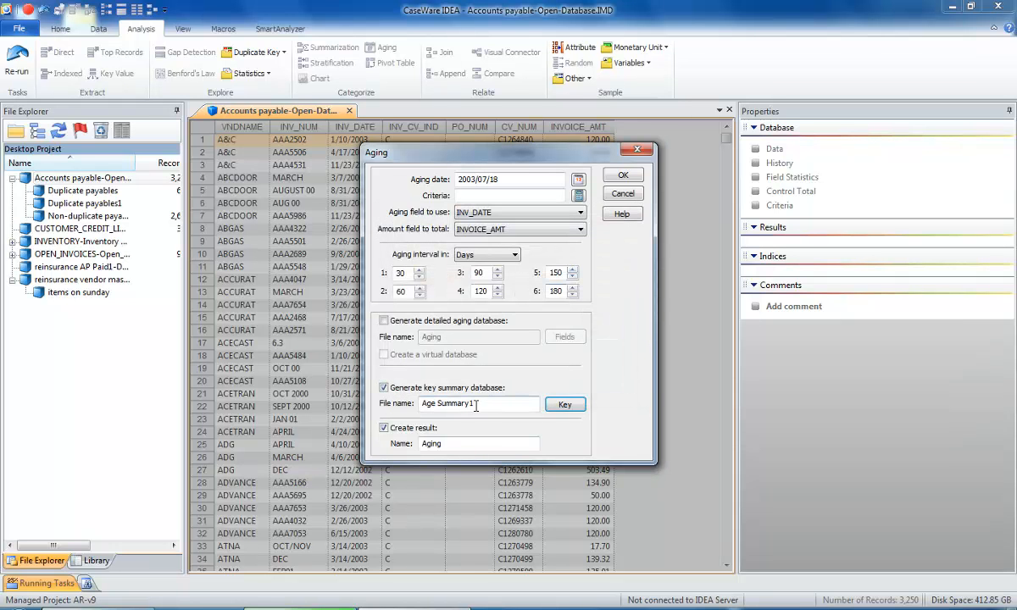
{"action": "left_click", "coordinate": [623, 178]}
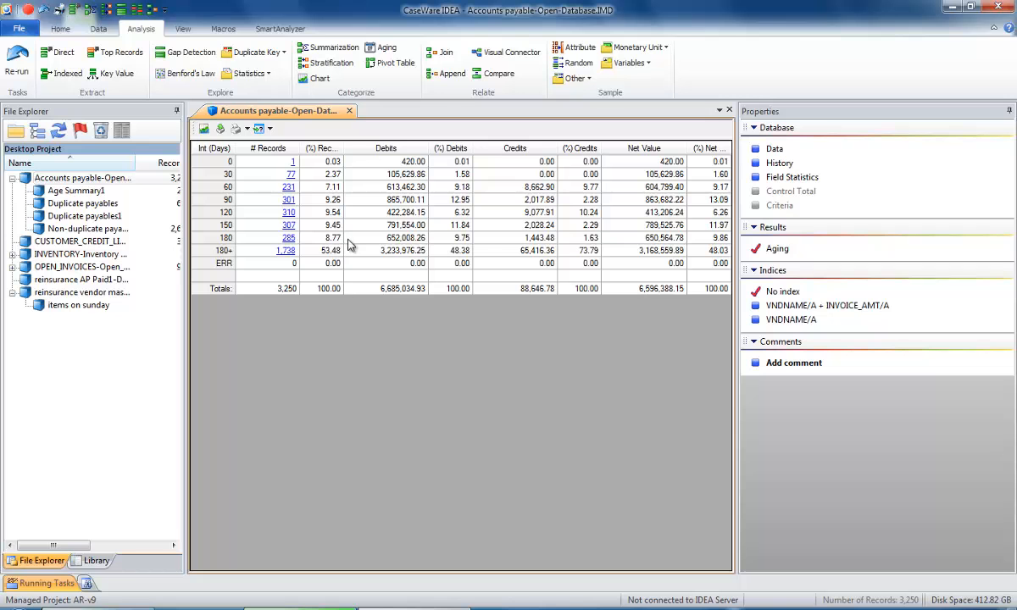
Close the accounts payable database and start a Join with reinsurance AP Paid1-Database as the primary database.
{"action": "left_click", "coordinate": [348, 110]}
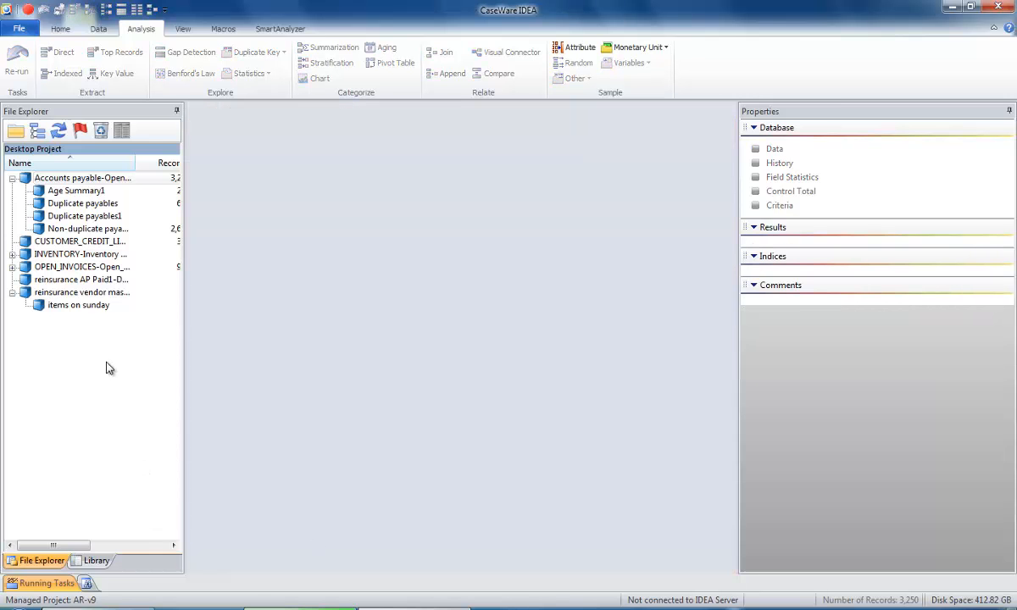
{"action": "double_click", "coordinate": [57, 283]}
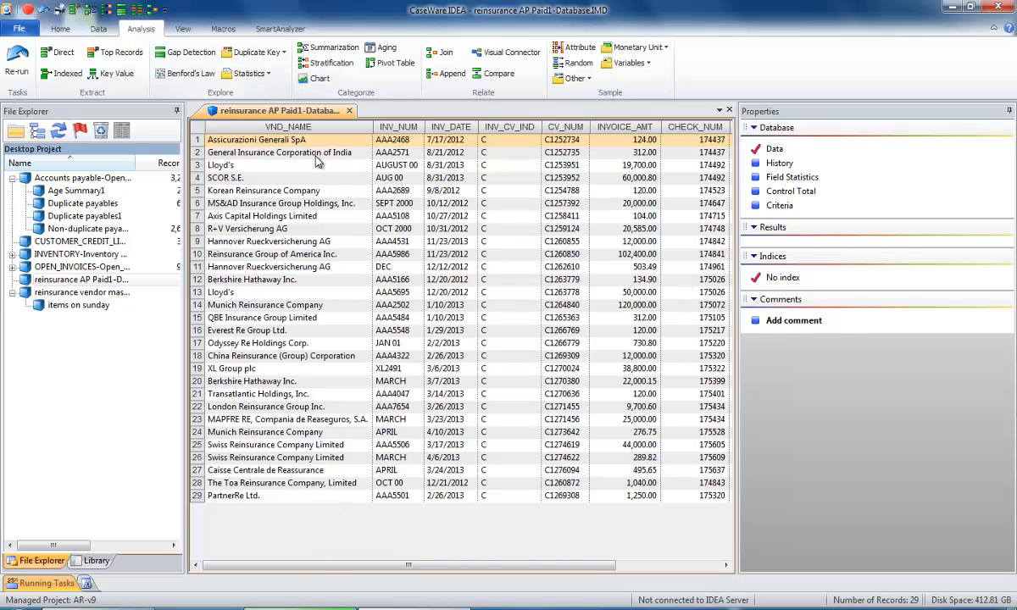
{"action": "left_click", "coordinate": [447, 55]}
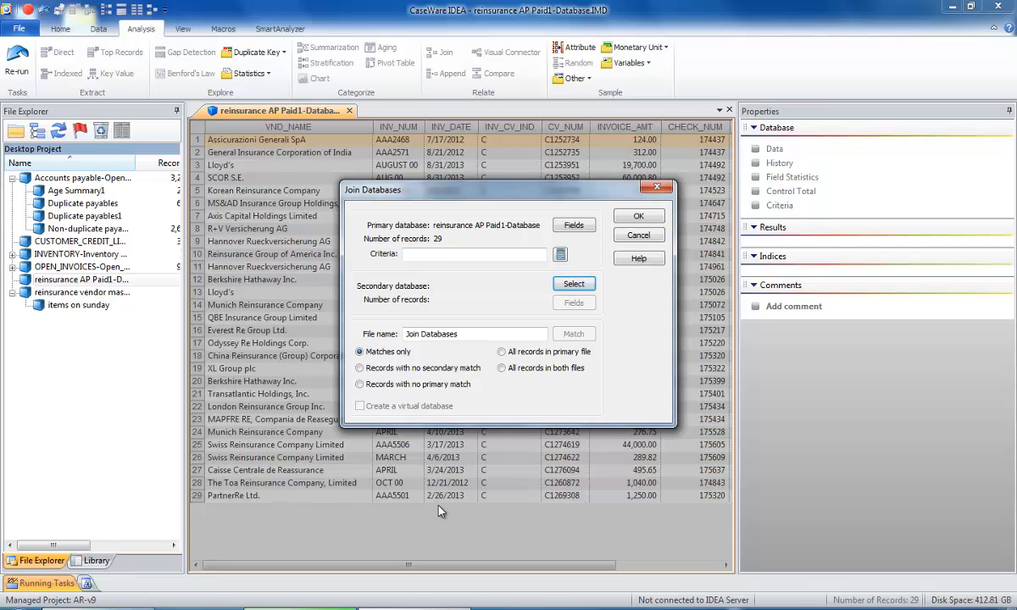
Set the join to include all records in the primary file and choose the reinsurance vendor master file as secondary database.
{"action": "left_click", "coordinate": [502, 352]}
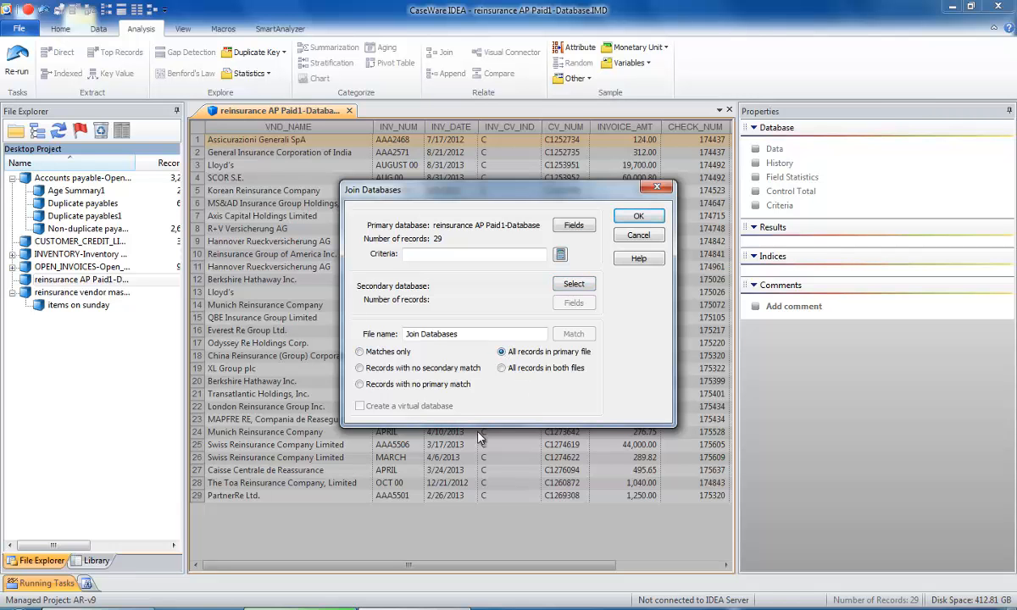
{"action": "left_click", "coordinate": [573, 285]}
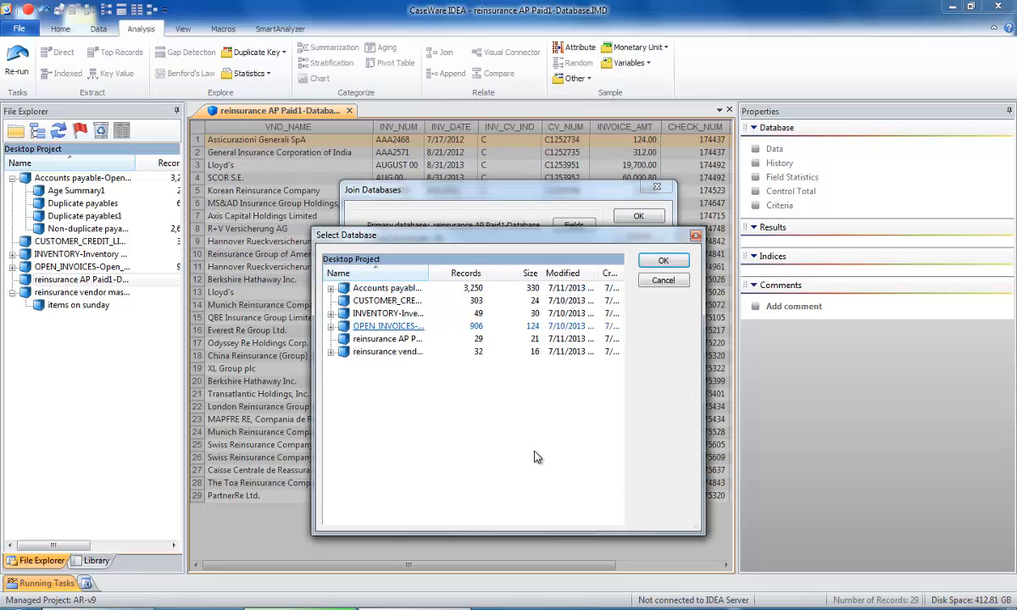
{"action": "left_click_drag", "start_coordinate": [429, 274], "coordinate": [490, 274]}
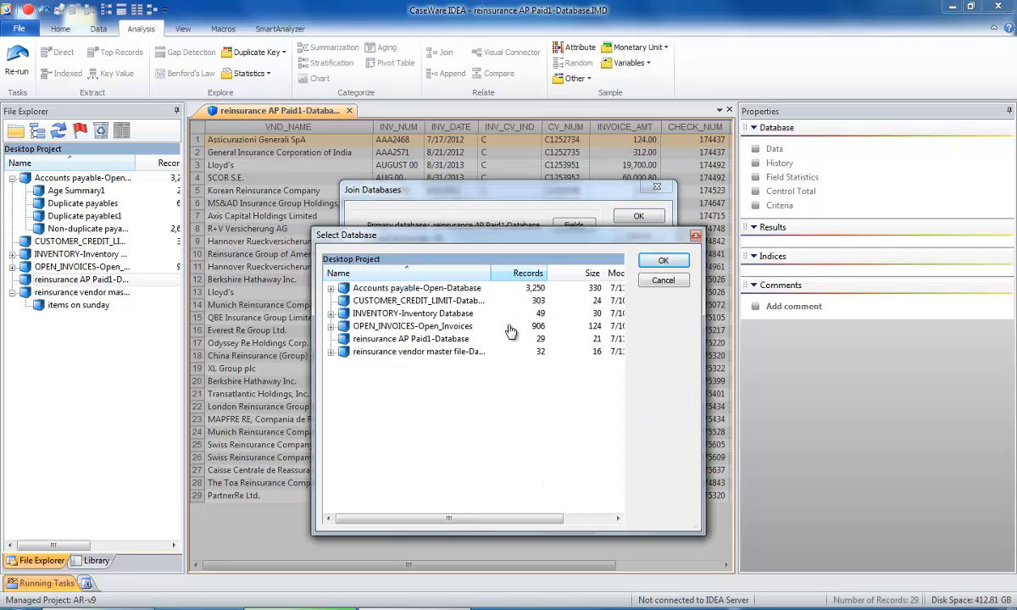
{"action": "left_click", "coordinate": [410, 352]}
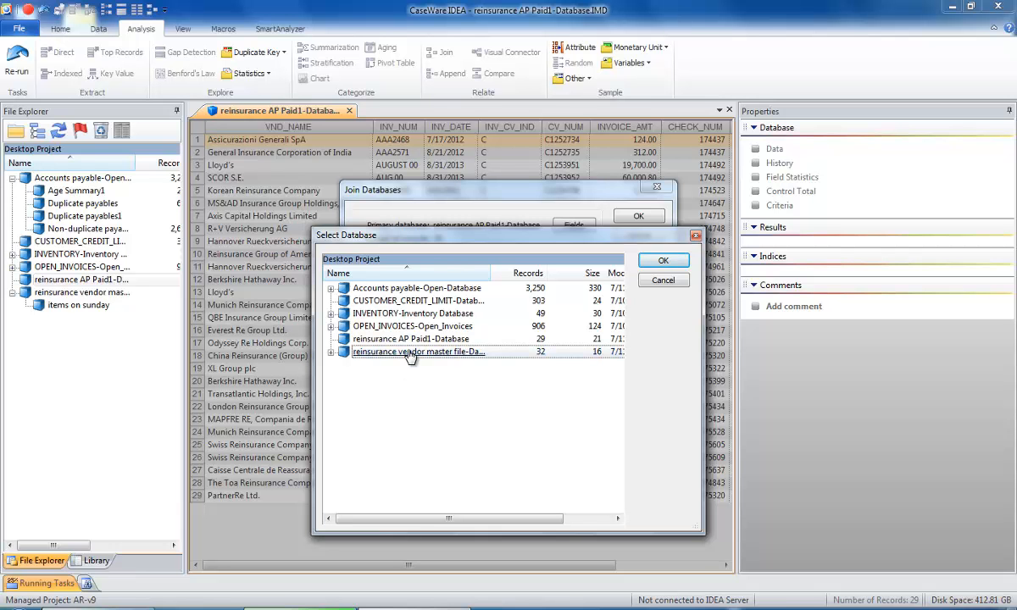
{"action": "left_click", "coordinate": [661, 262]}
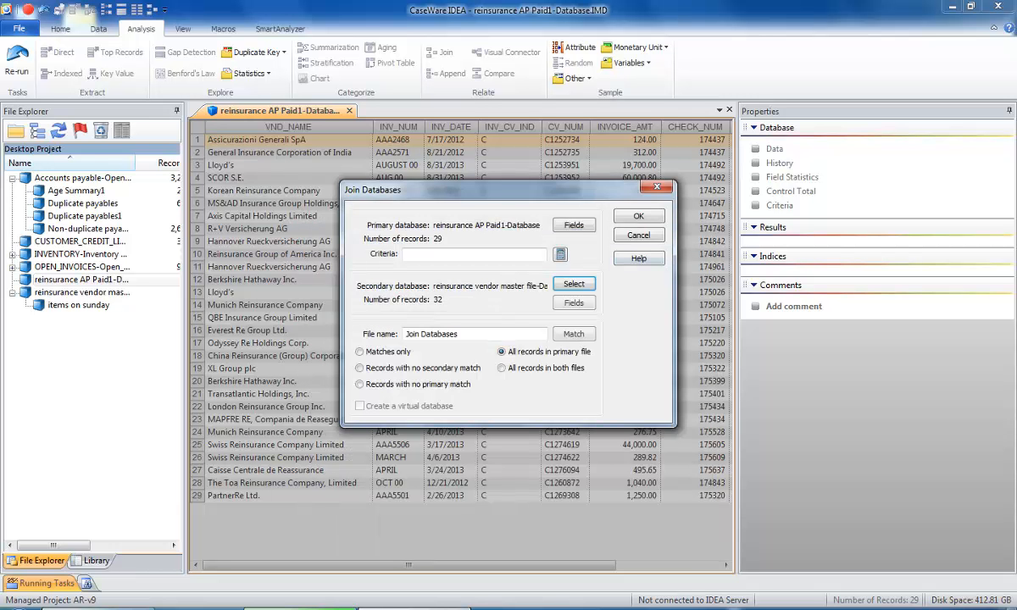
Name the join output file "join fac rein payable with vendor master".
{"action": "left_click", "coordinate": [466, 335]}
{"action": "key", "text": "BackSpace"}
{"action": "key", "text": "BackSpace"}
{"action": "key", "text": "BackSpace"}
{"action": "key", "text": "BackSpace"}
{"action": "key", "text": "BackSpace"}
{"action": "key", "text": "BackSpace"}
{"action": "key", "text": "BackSpace"}
{"action": "key", "text": "BackSpace"}
{"action": "key", "text": "BackSpace"}
{"action": "key", "text": "BackSpace"}
{"action": "key", "text": "BackSpace"}
{"action": "key", "text": "BackSpace"}
{"action": "key", "text": "BackSpace"}
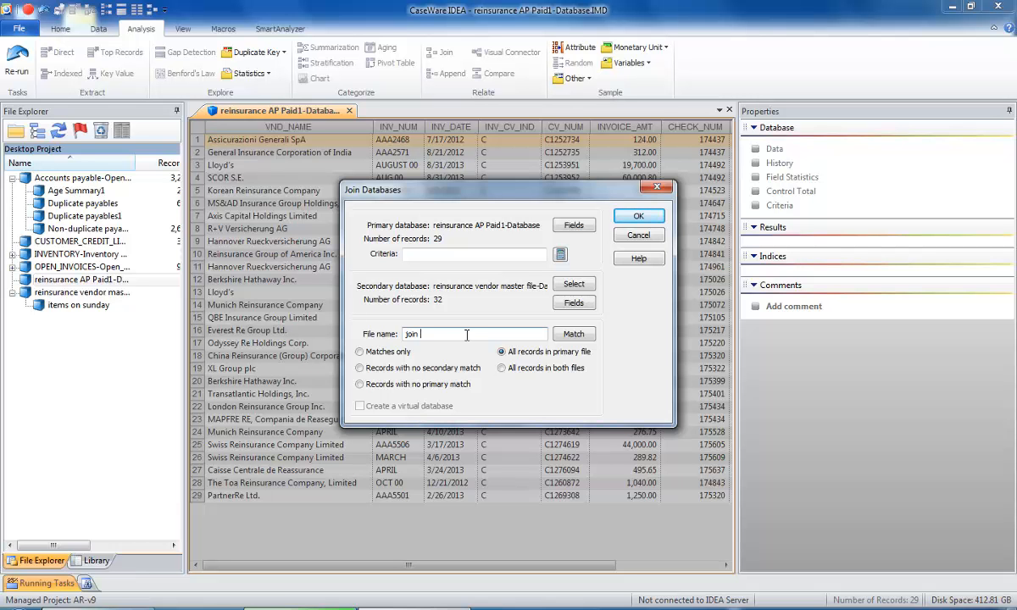
{"action": "type", "text": "rein payable with vendor master"}
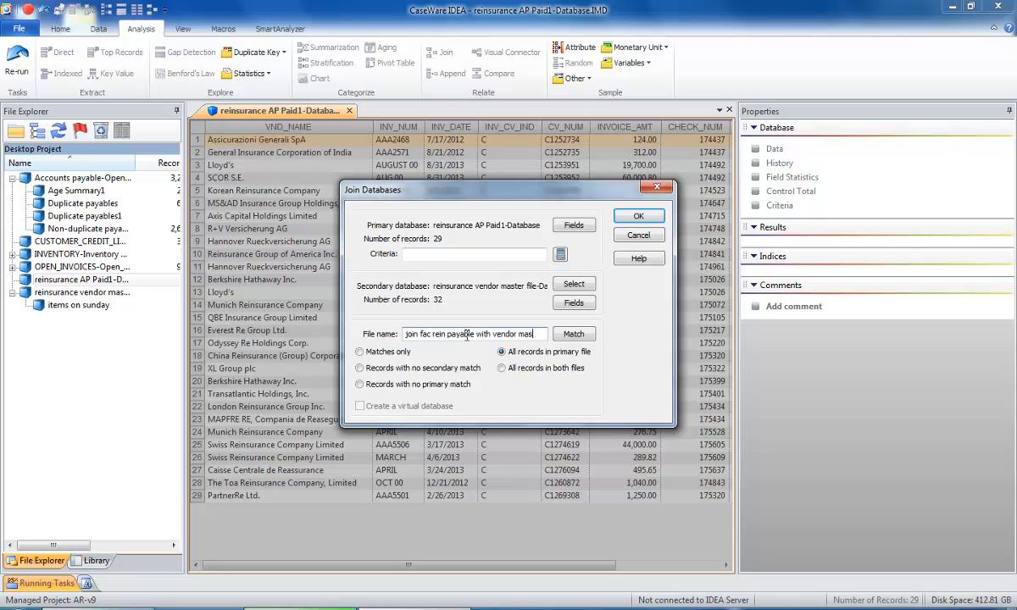
Match the primary VND_NAME field in ascending order to the secondary VENDOR_NAME field and run the join.
{"action": "left_click", "coordinate": [584, 335]}
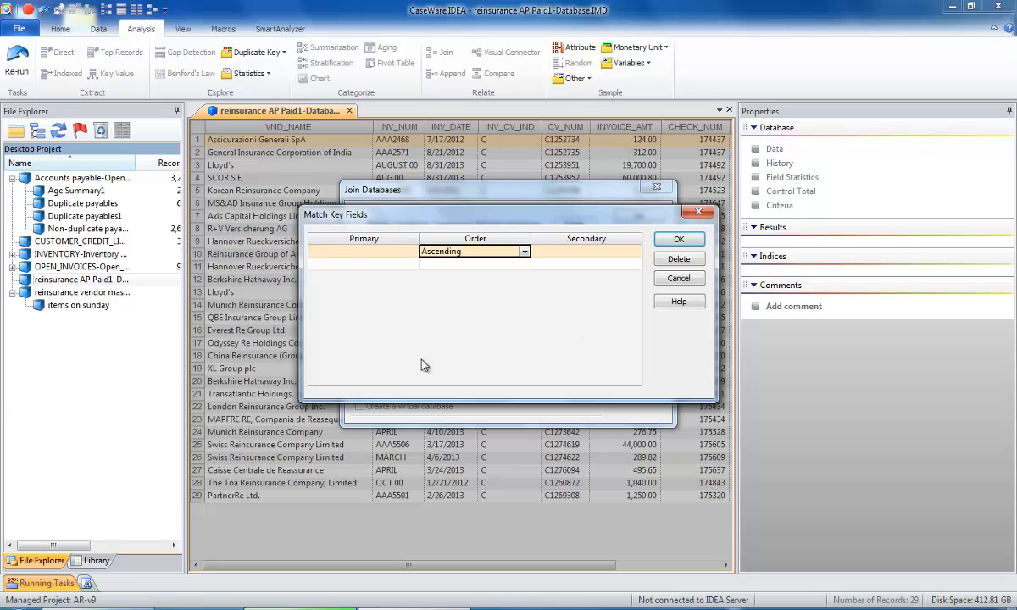
{"action": "left_click", "coordinate": [413, 253]}
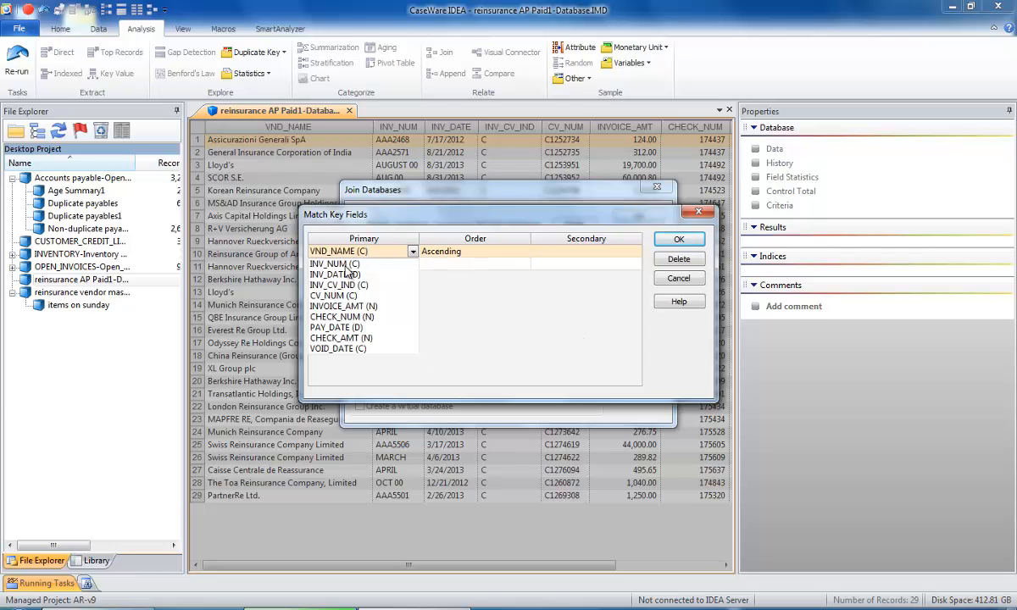
{"action": "left_click", "coordinate": [327, 248]}
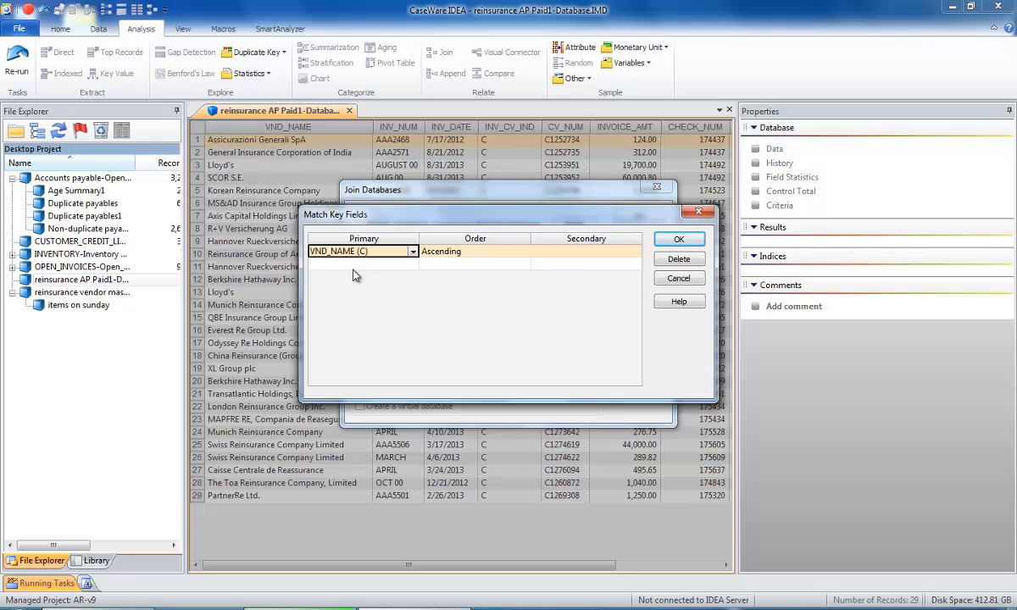
{"action": "left_click", "coordinate": [558, 252]}
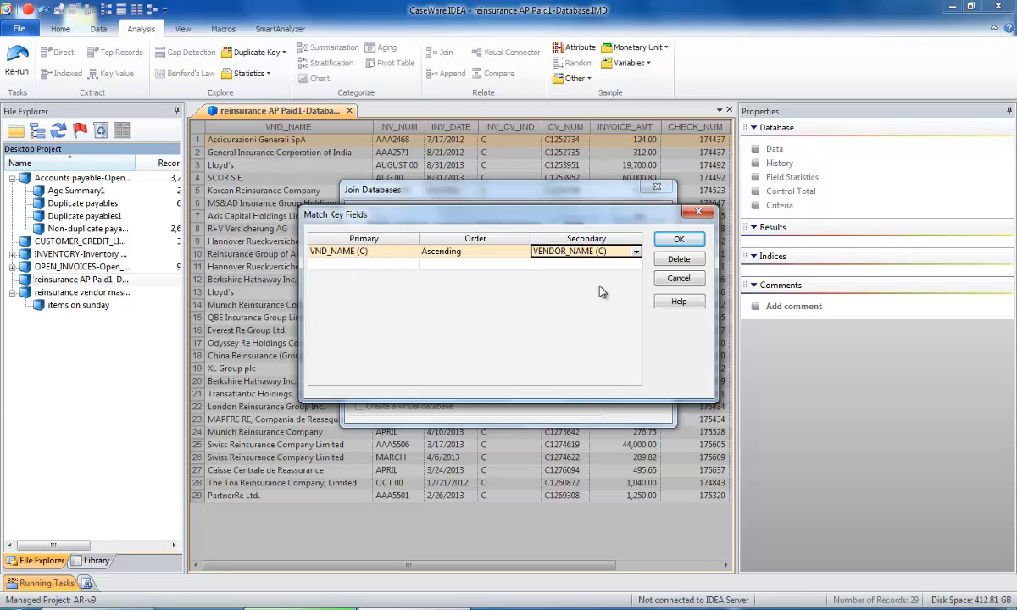
{"action": "left_click", "coordinate": [636, 254]}
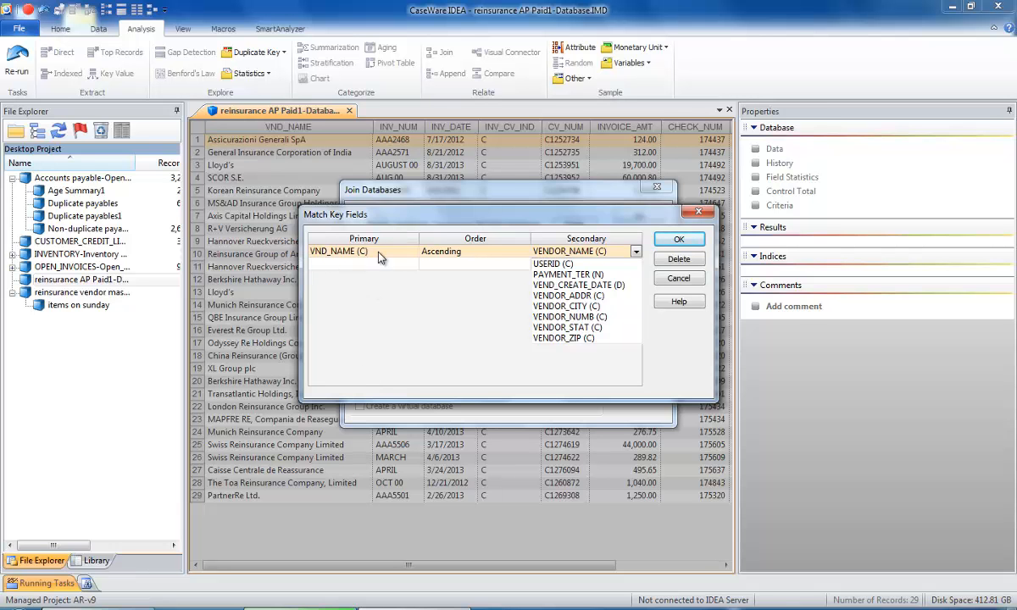
{"action": "left_click", "coordinate": [678, 241]}
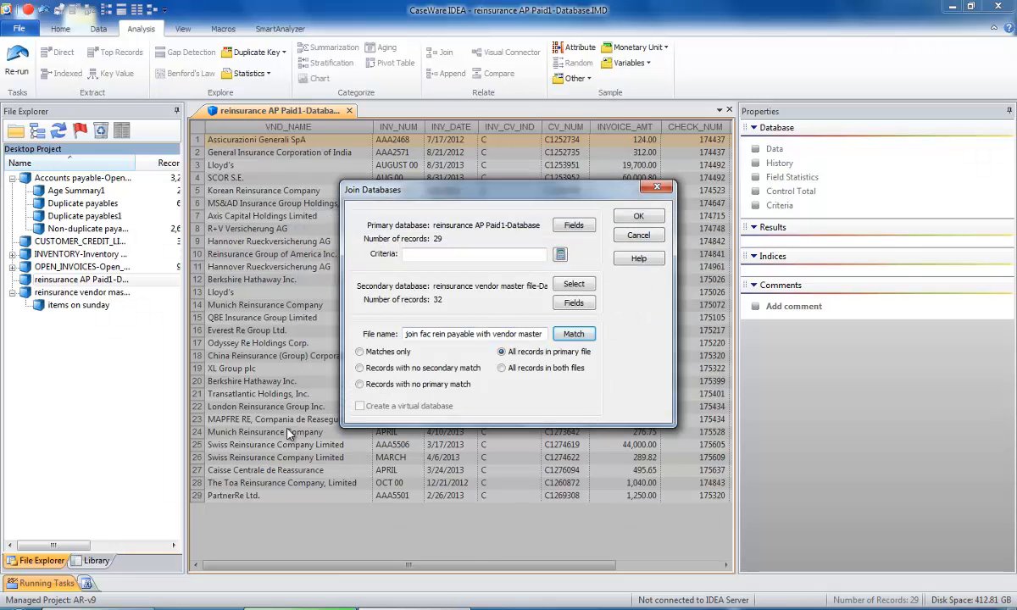
{"action": "left_click", "coordinate": [637, 217]}
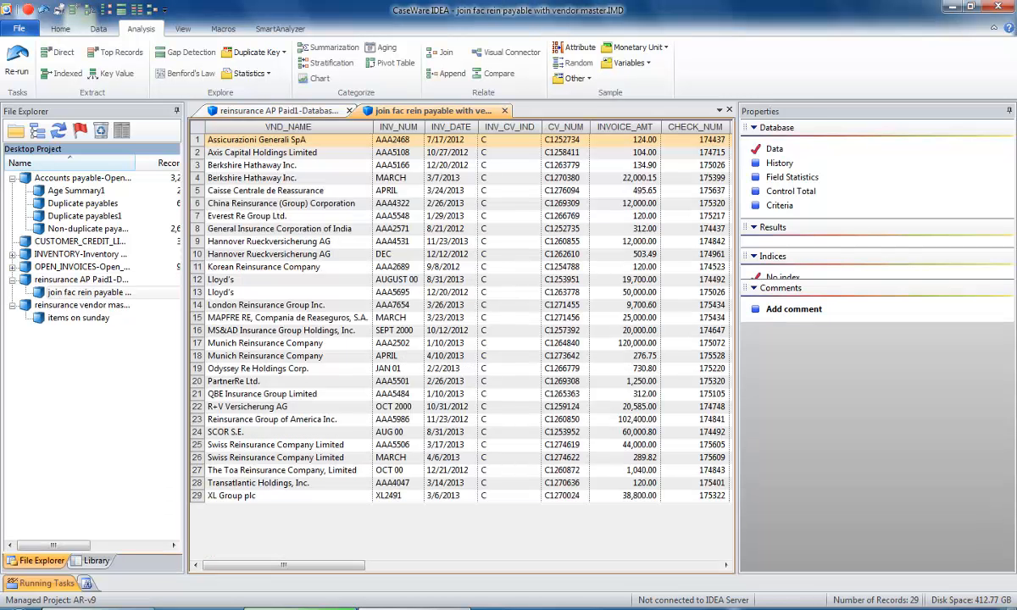
Append a virtual numeric field named AGE-DAYS with 0 decimals to the joined database through Field Manipulation.
{"action": "left_click_drag", "start_coordinate": [359, 566], "coordinate": [720, 571]}
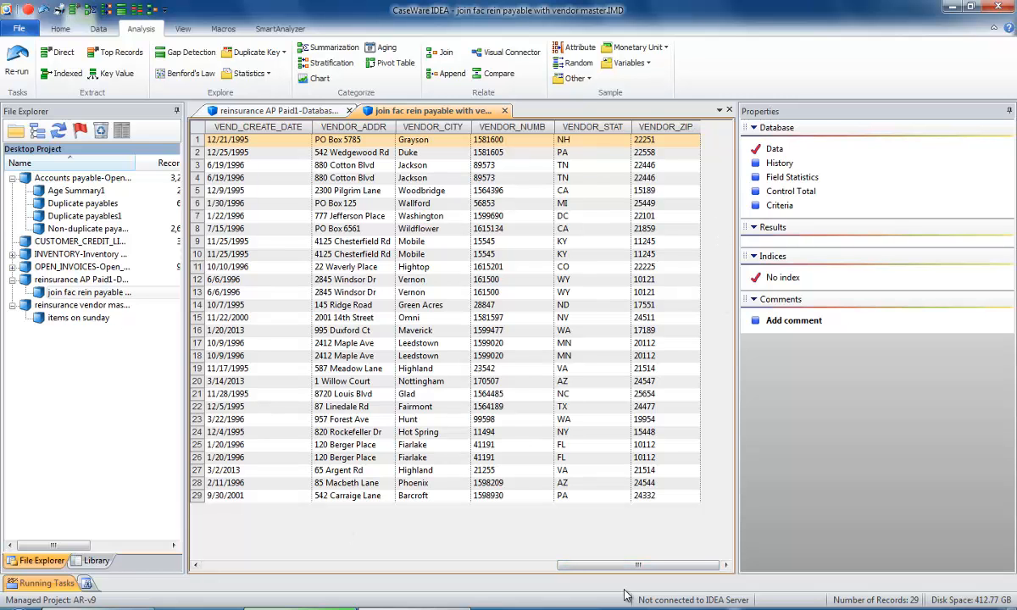
{"action": "left_click_drag", "start_coordinate": [624, 566], "coordinate": [237, 572]}
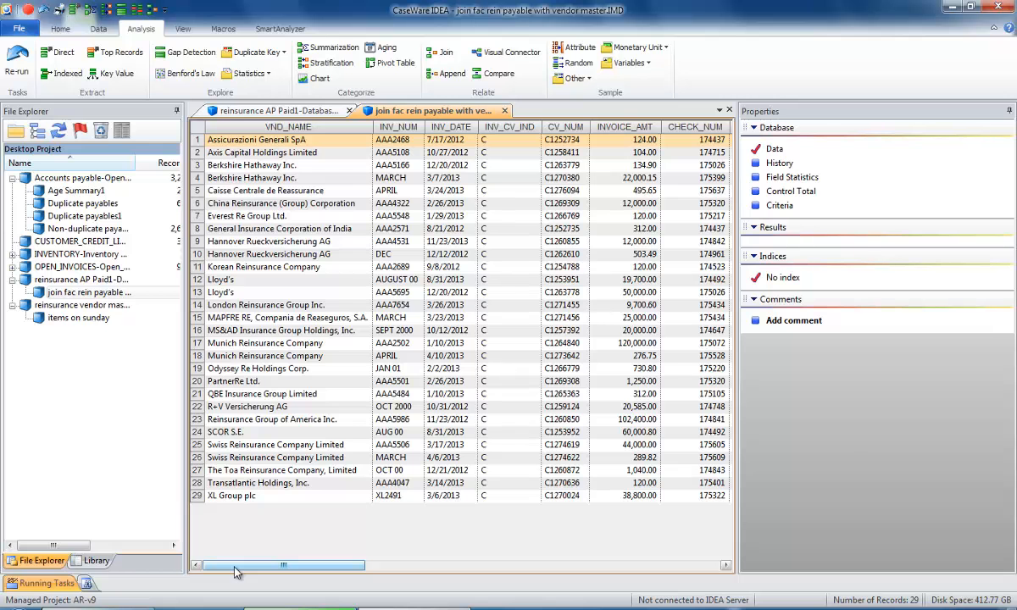
{"action": "right_click", "coordinate": [341, 193]}
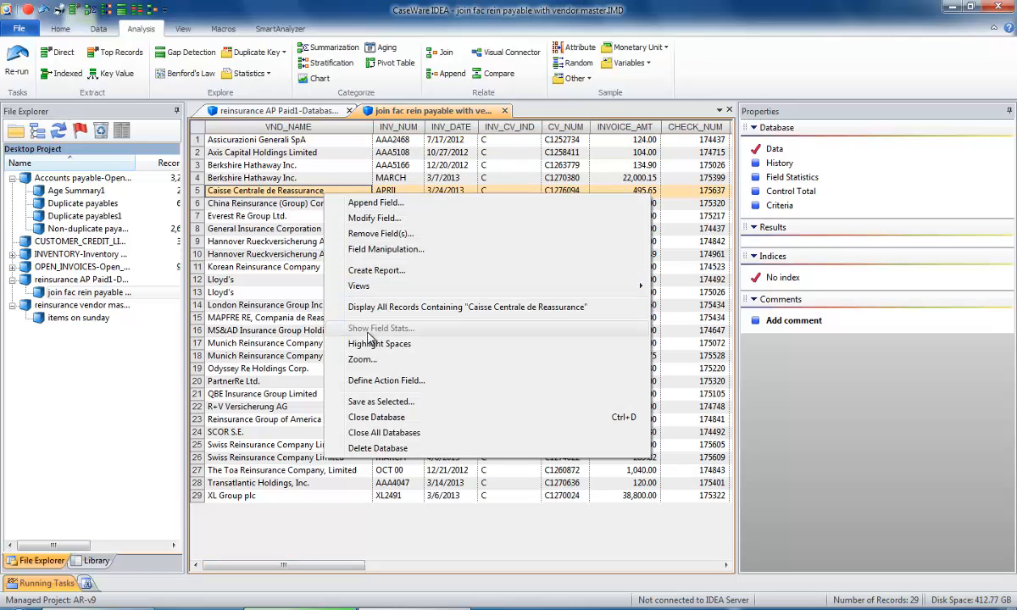
{"action": "left_click", "coordinate": [366, 250]}
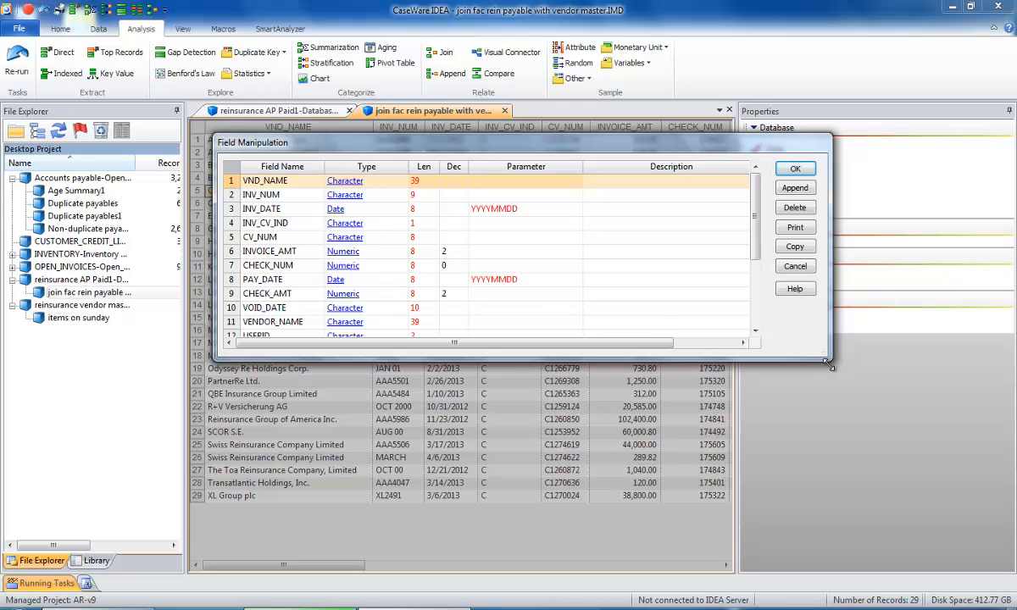
{"action": "left_click_drag", "start_coordinate": [830, 359], "coordinate": [866, 505]}
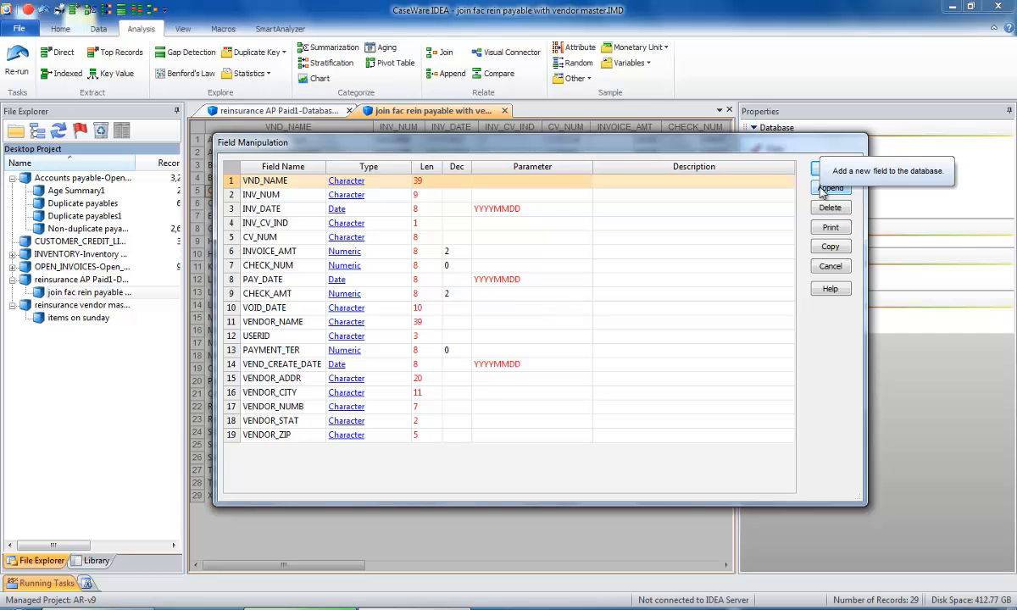
{"action": "left_click", "coordinate": [826, 188]}
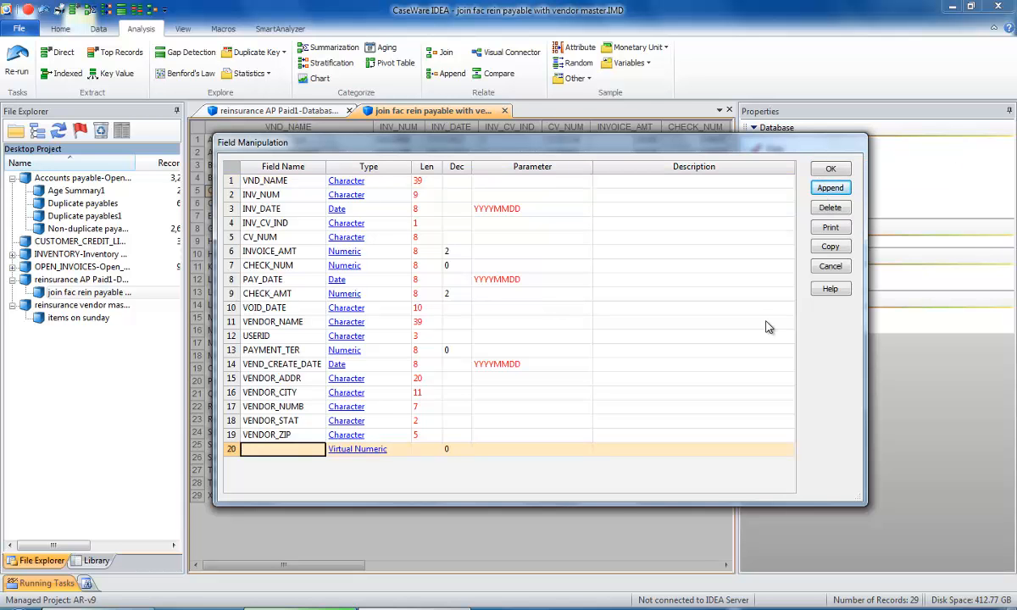
{"action": "type", "text": "AGE-"}
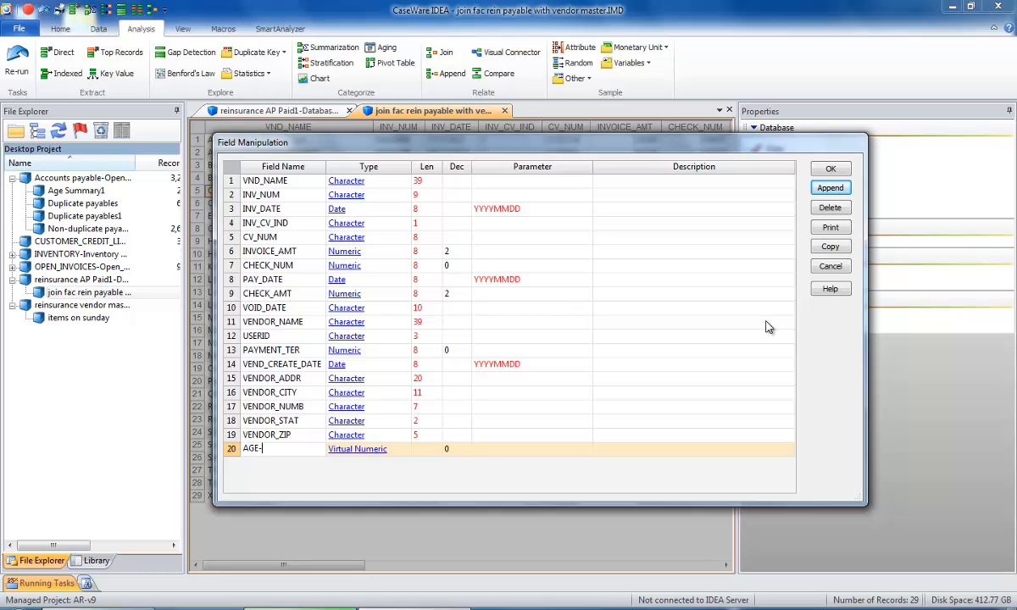
{"action": "type", "text": "DAYS"}
{"action": "left_click", "coordinate": [504, 450]}
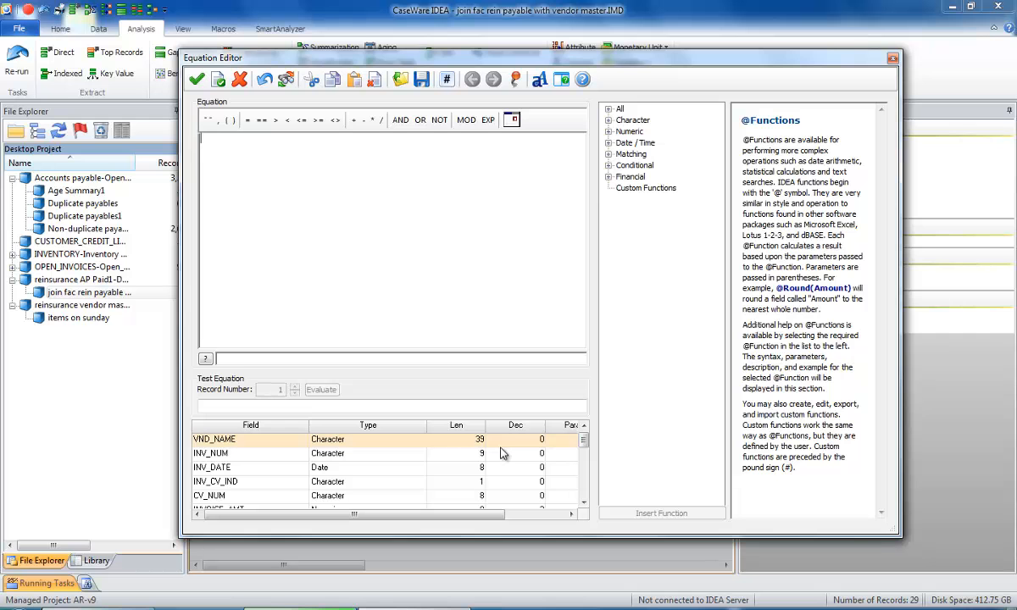
{"action": "double_click", "coordinate": [618, 111]}
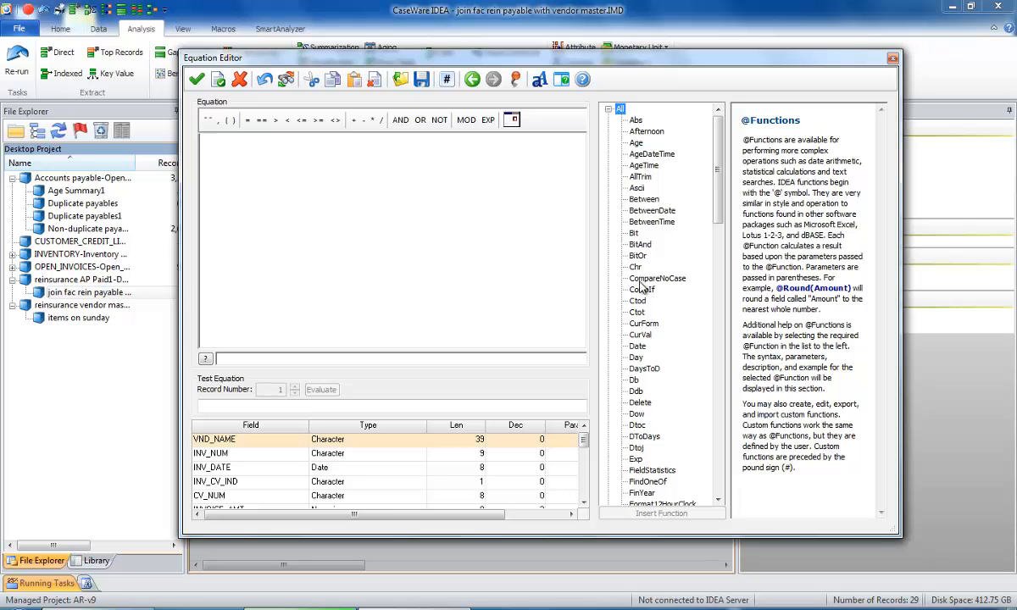
{"action": "left_click", "coordinate": [636, 143]}
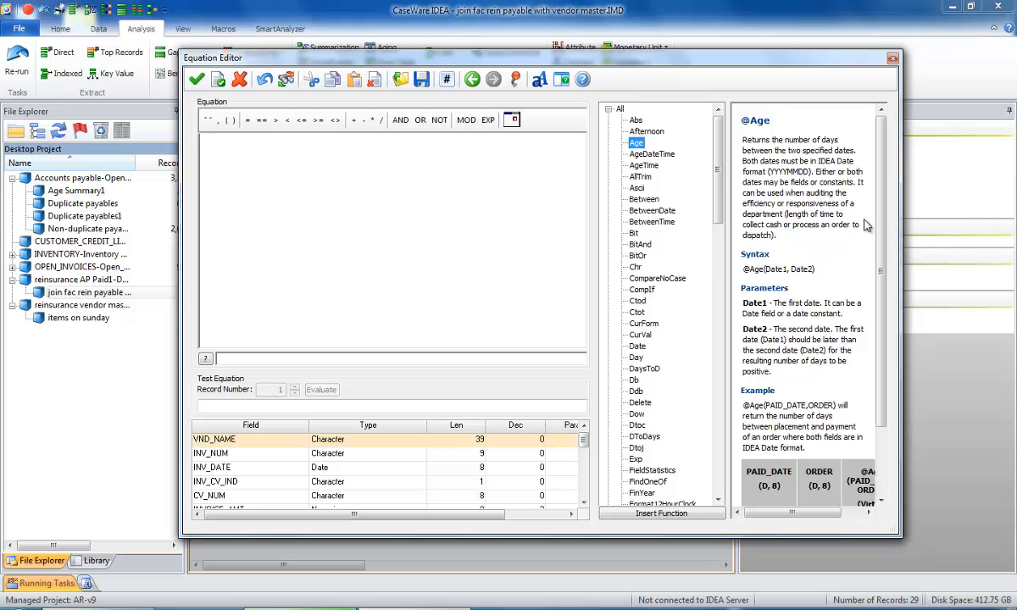
{"action": "left_click_drag", "start_coordinate": [901, 208], "coordinate": [922, 208]}
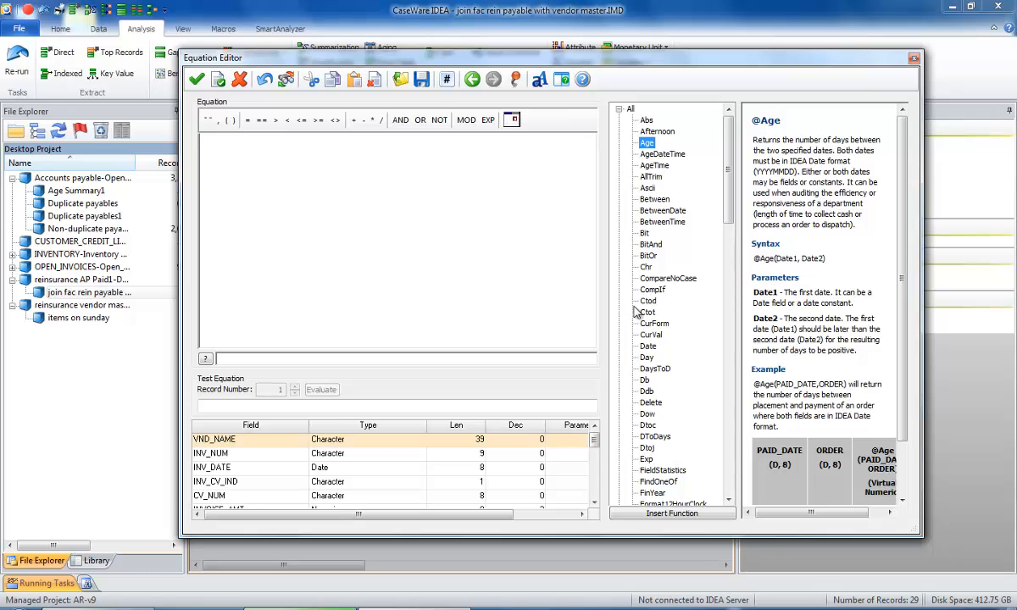
{"action": "double_click", "coordinate": [646, 144]}
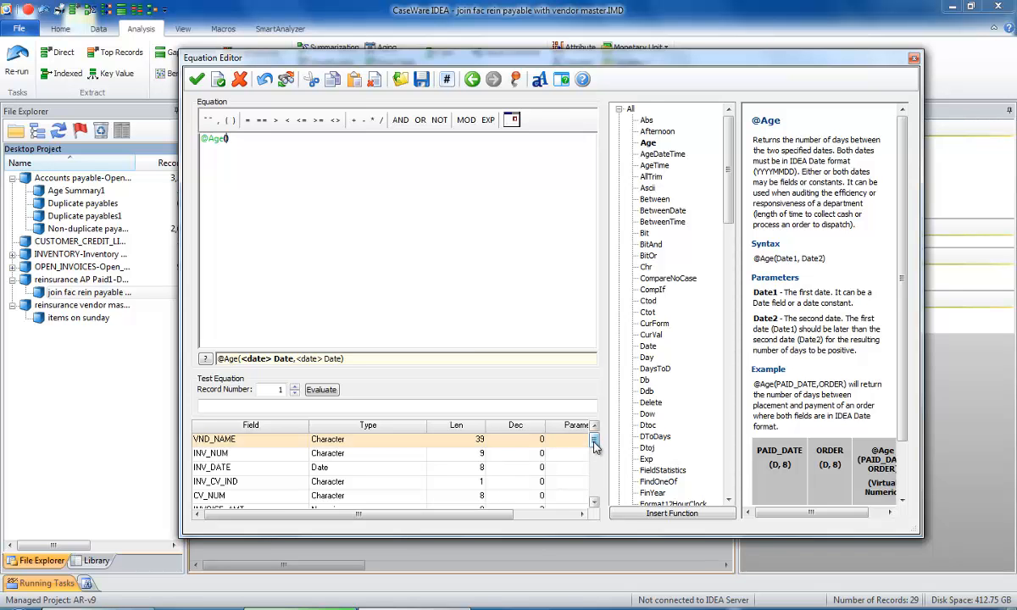
{"action": "mouse_move", "coordinate": [595, 444]}
{"action": "left_mouse_down"}
{"action": "mouse_move", "coordinate": [608, 472]}
{"action": "mouse_move", "coordinate": [594, 424]}
{"action": "left_mouse_up"}
{"action": "left_click", "coordinate": [594, 503]}
{"action": "left_click", "coordinate": [594, 503]}
{"action": "left_click", "coordinate": [594, 503]}
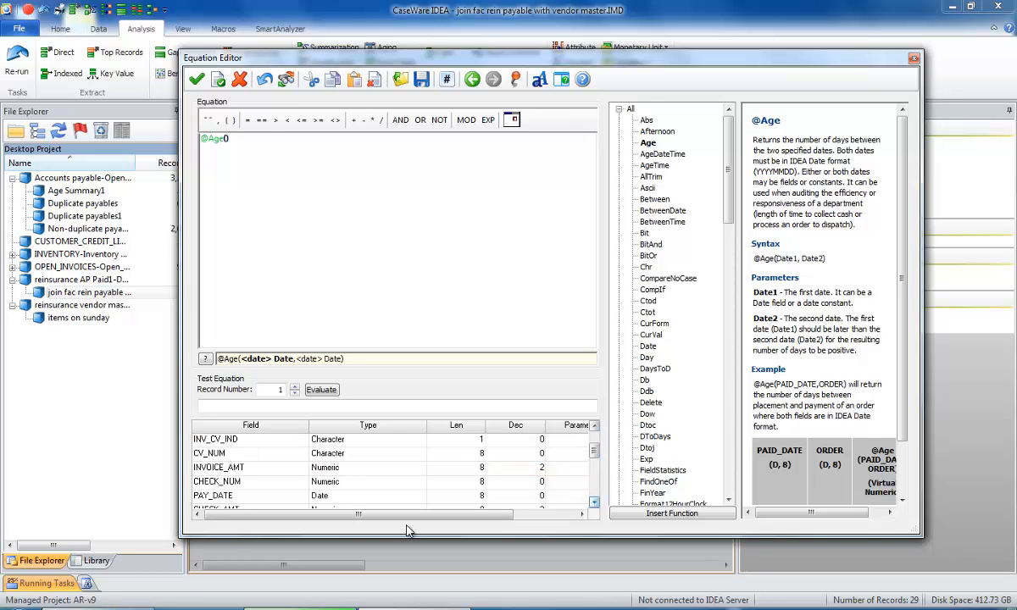
{"action": "double_click", "coordinate": [216, 497]}
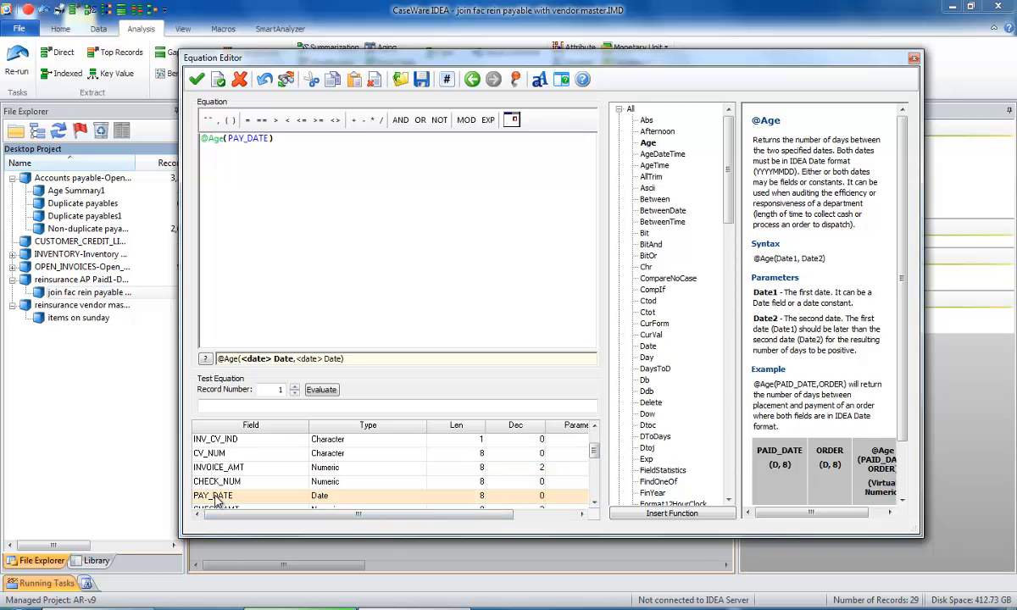
{"action": "type", "text": ","}
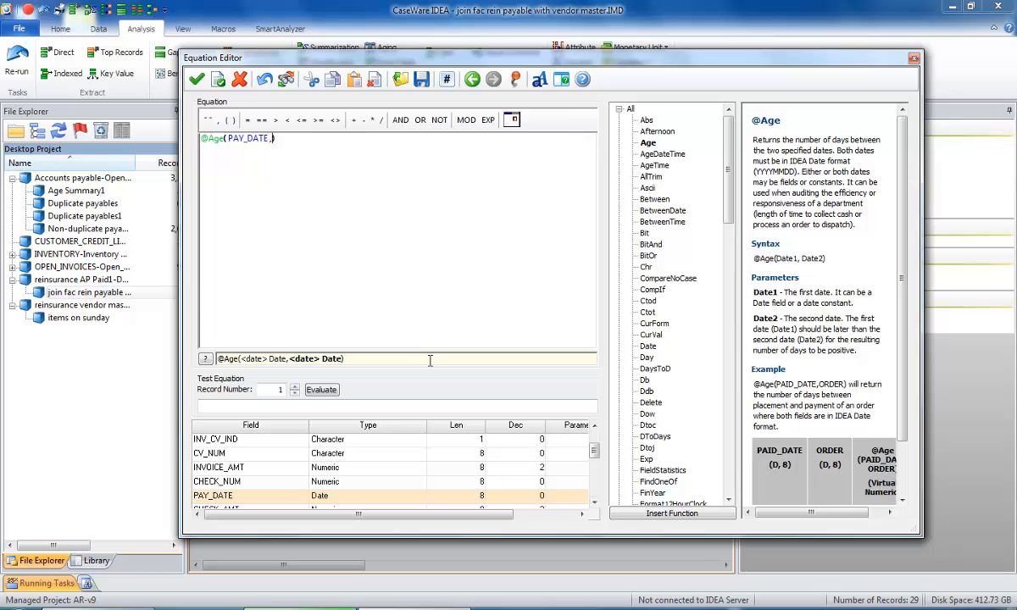
{"action": "mouse_move", "coordinate": [430, 360]}
{"action": "type", "text": "ve"}
{"action": "double_click", "coordinate": [293, 148]}
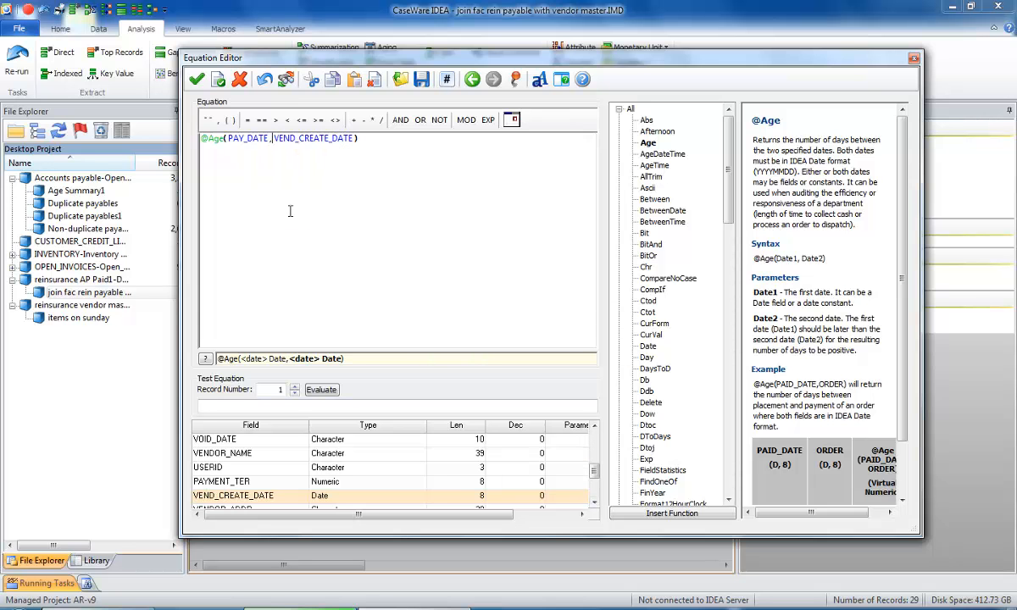
{"action": "left_click", "coordinate": [214, 78]}
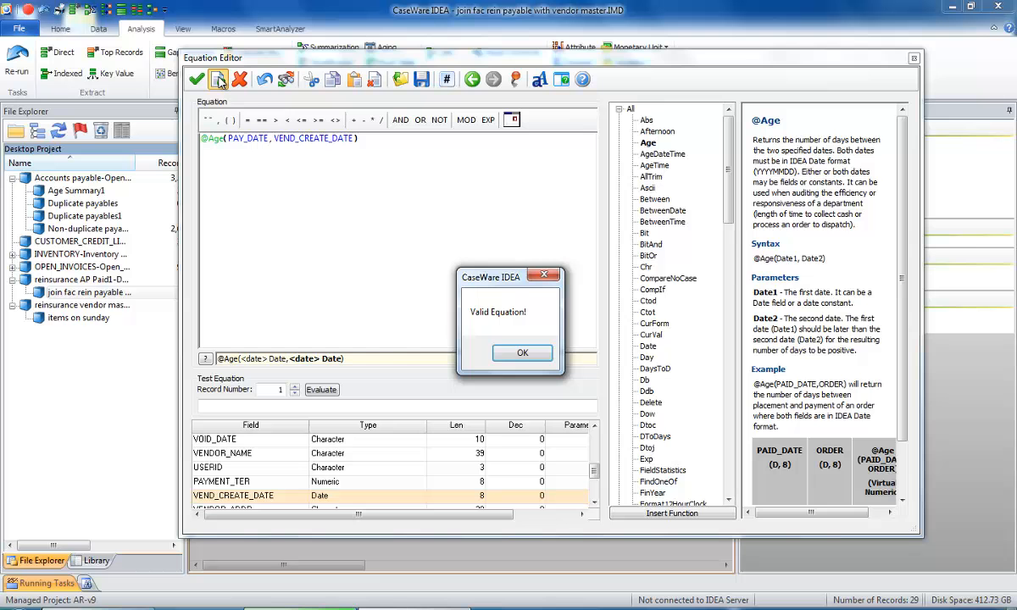
{"action": "left_click", "coordinate": [518, 353]}
{"action": "left_click", "coordinate": [197, 79]}
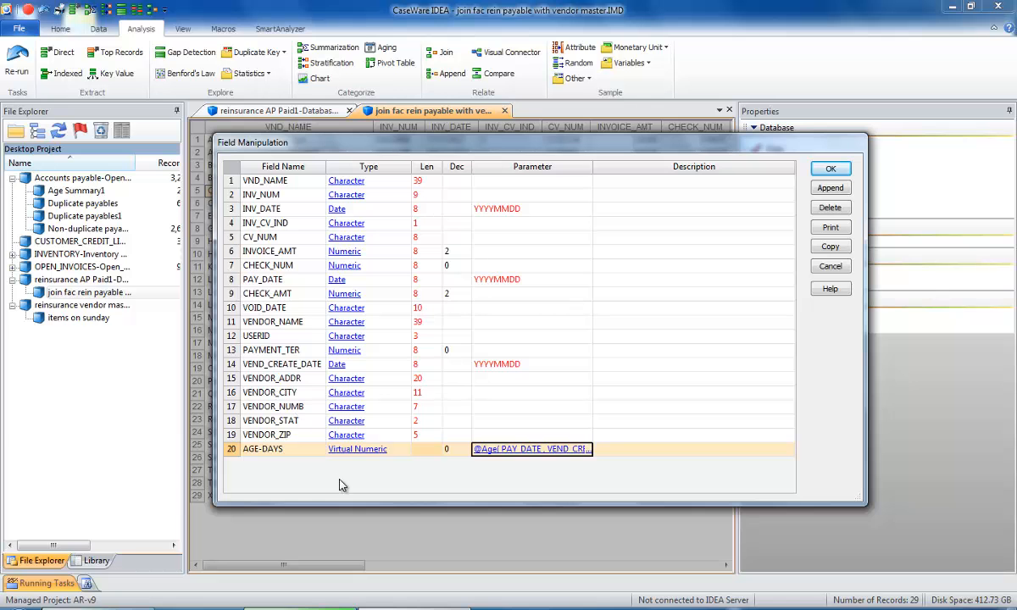
{"action": "left_click", "coordinate": [831, 169]}
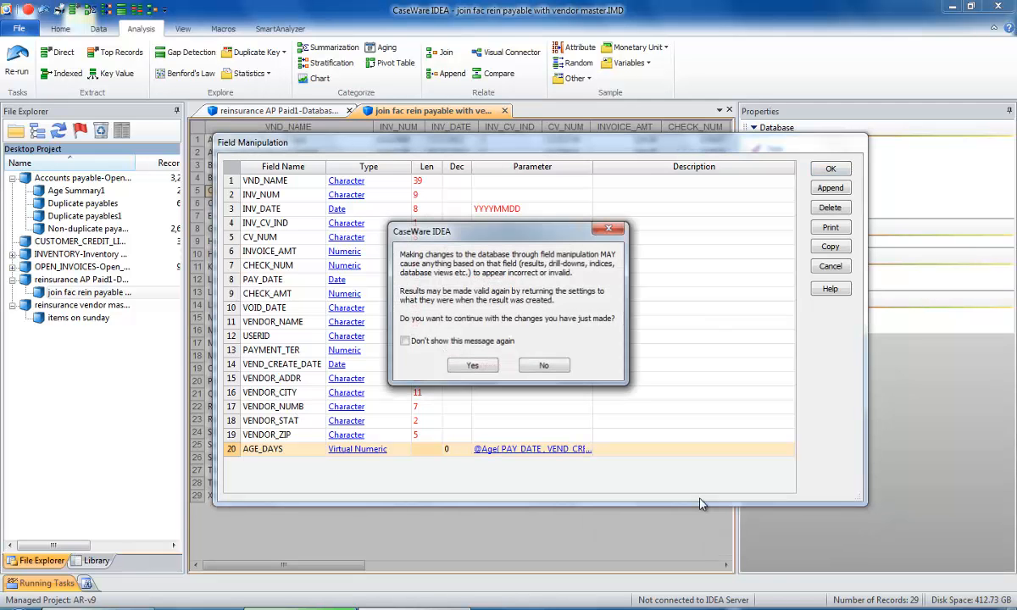
{"action": "left_click", "coordinate": [472, 365]}
Sort the joined database by the AGE_DAYS field in ascending order.
{"action": "left_click_drag", "start_coordinate": [333, 566], "coordinate": [712, 563]}
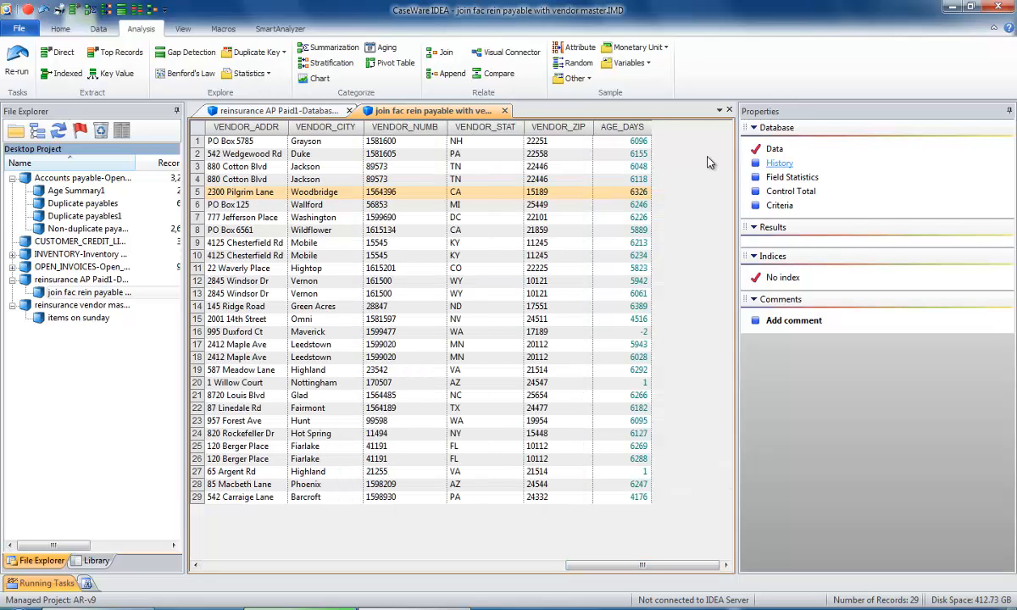
{"action": "mouse_move", "coordinate": [646, 126]}
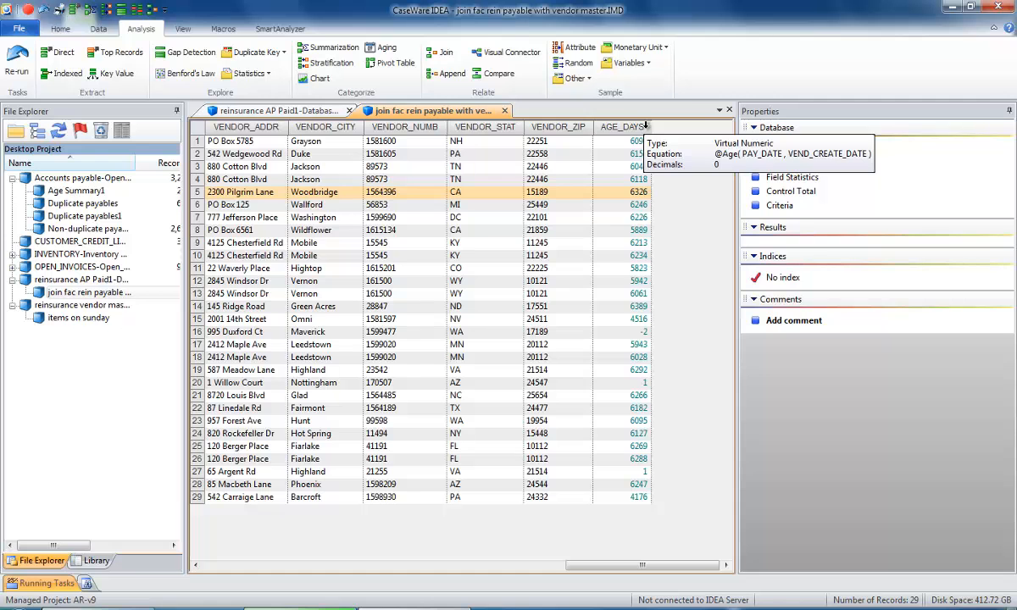
{"action": "double_click", "coordinate": [646, 125]}
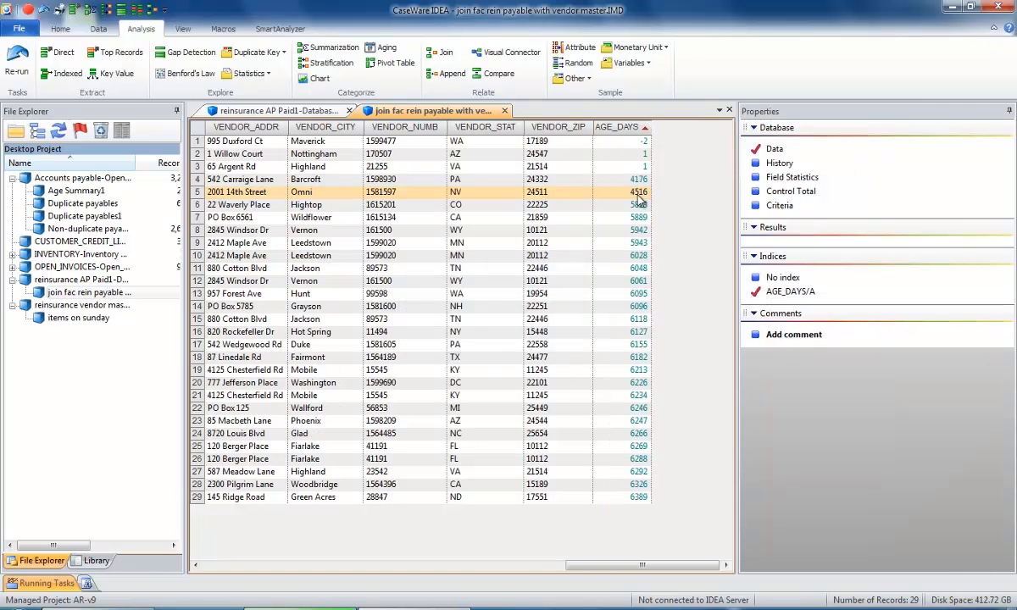
{"action": "mouse_move", "coordinate": [627, 392]}
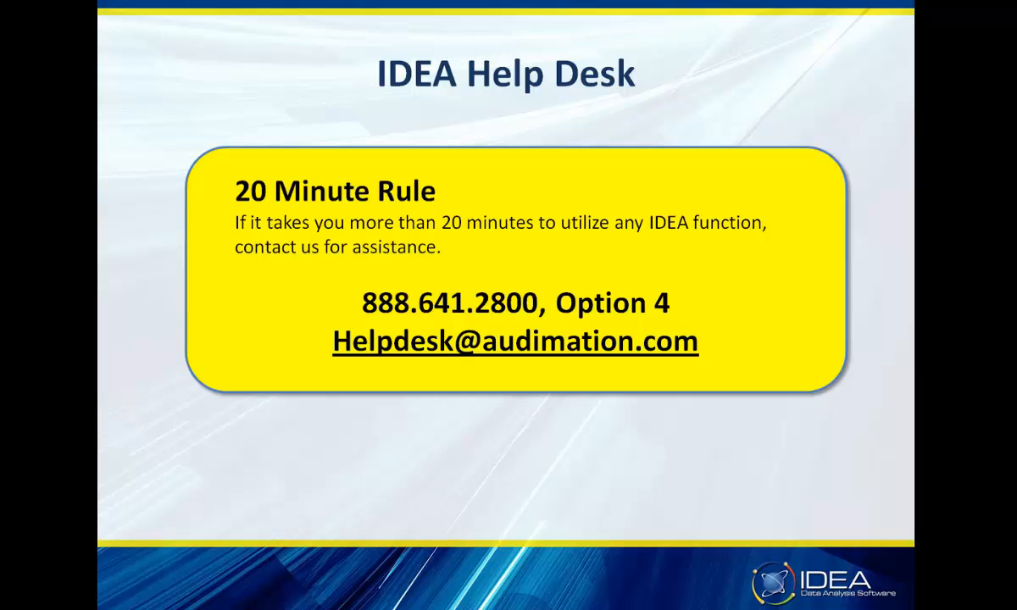
{"action": "key", "text": "Right"}
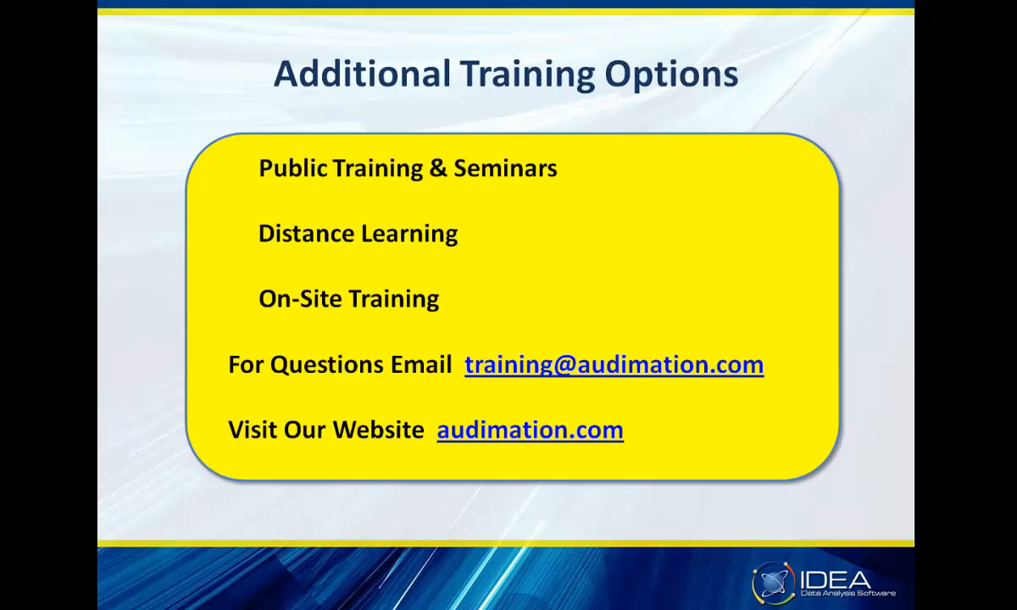